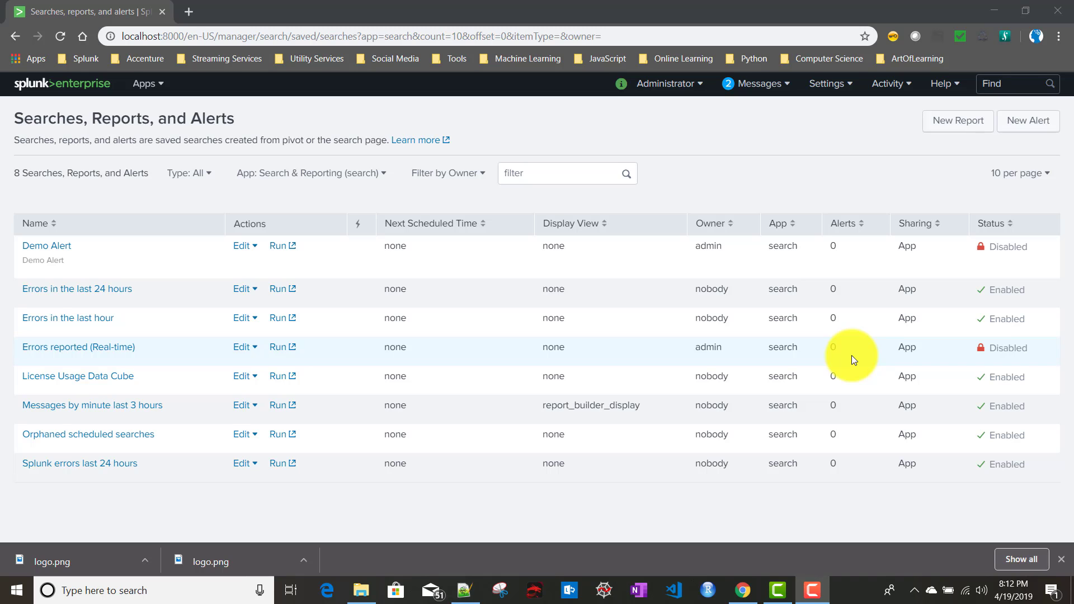
Open the Demo Alert for editing and select its entire search query.
click(39, 247)
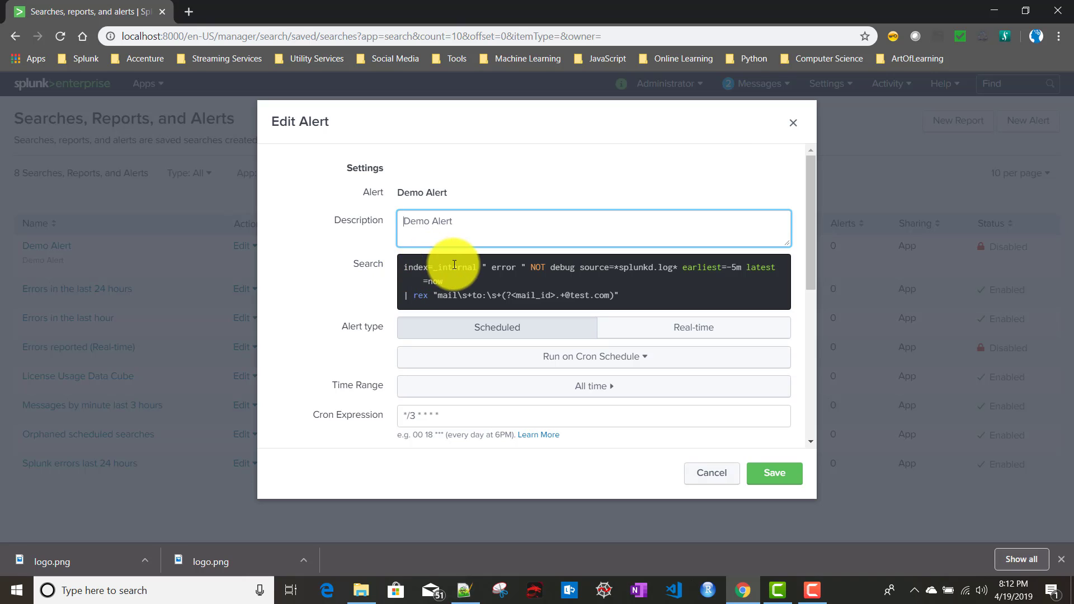
click(431, 274)
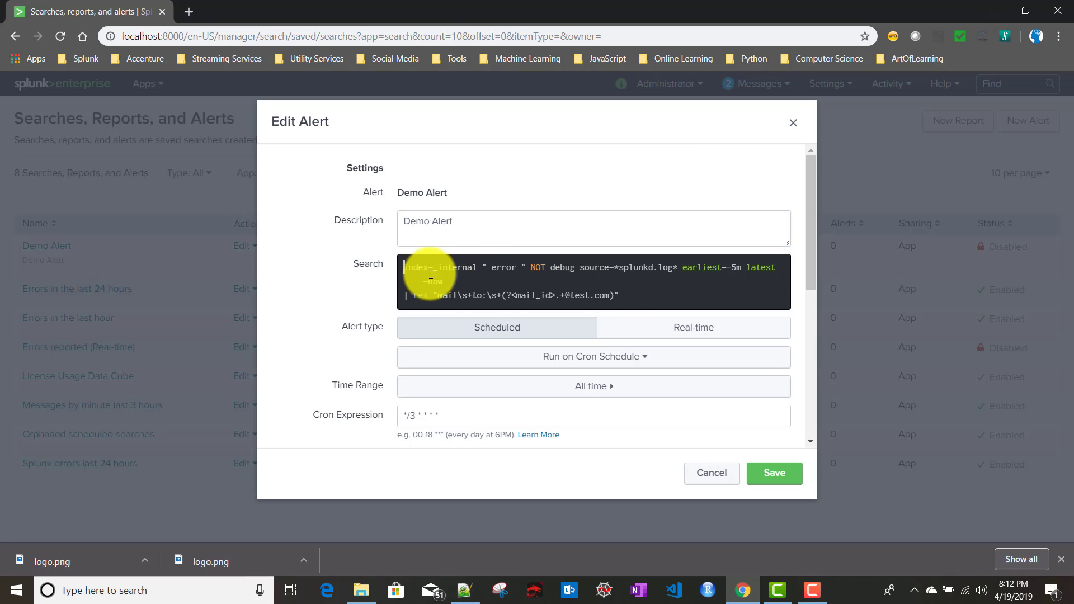
click(637, 302)
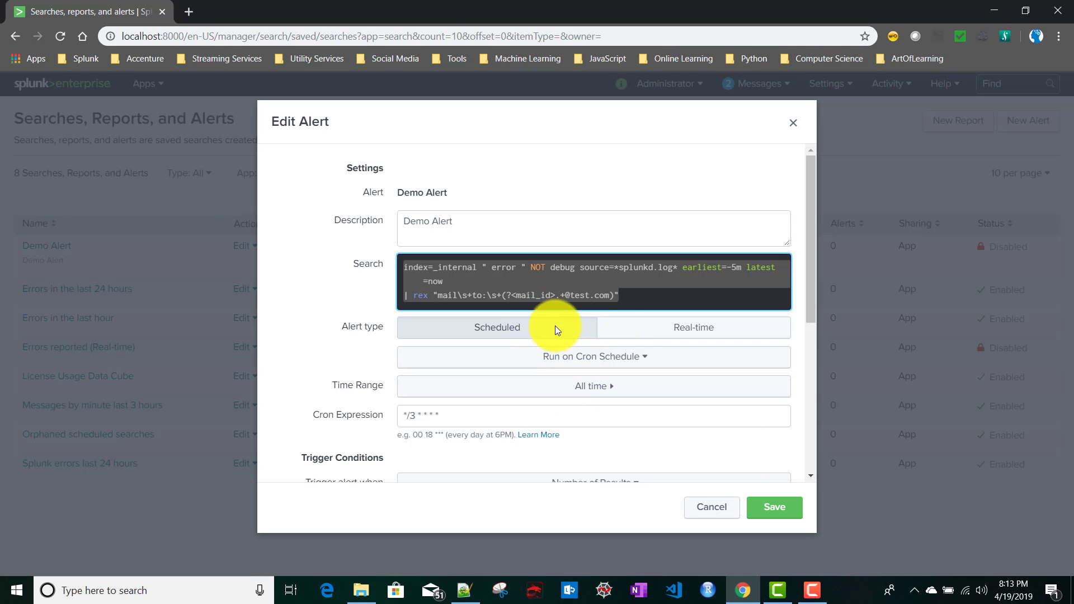
Compare the settings of the Real-time and Scheduled alert types, including the trigger conditions offered for a scheduled alert.
click(666, 333)
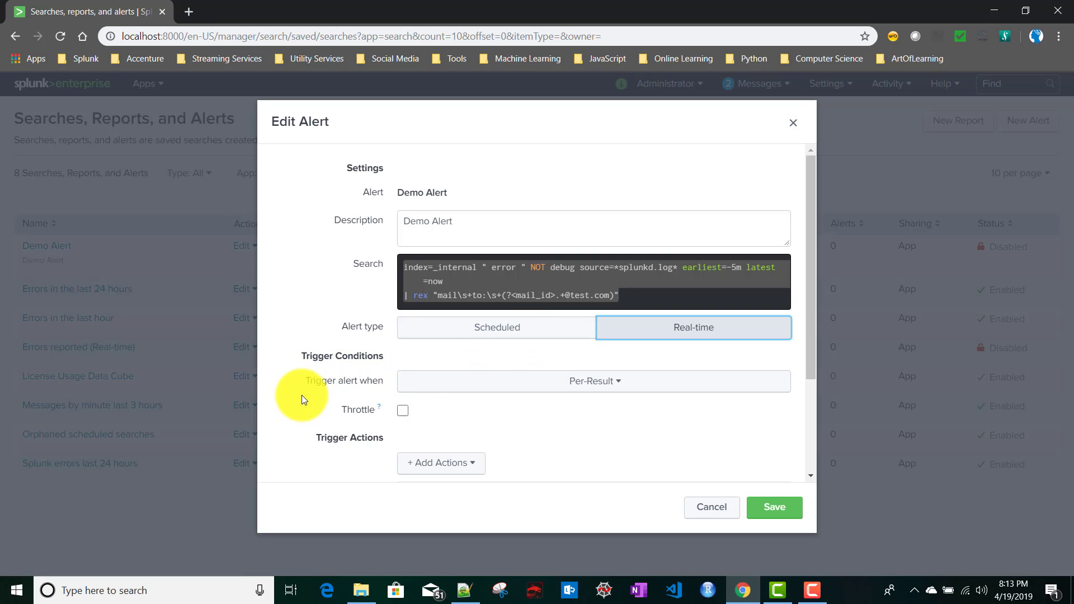
click(512, 327)
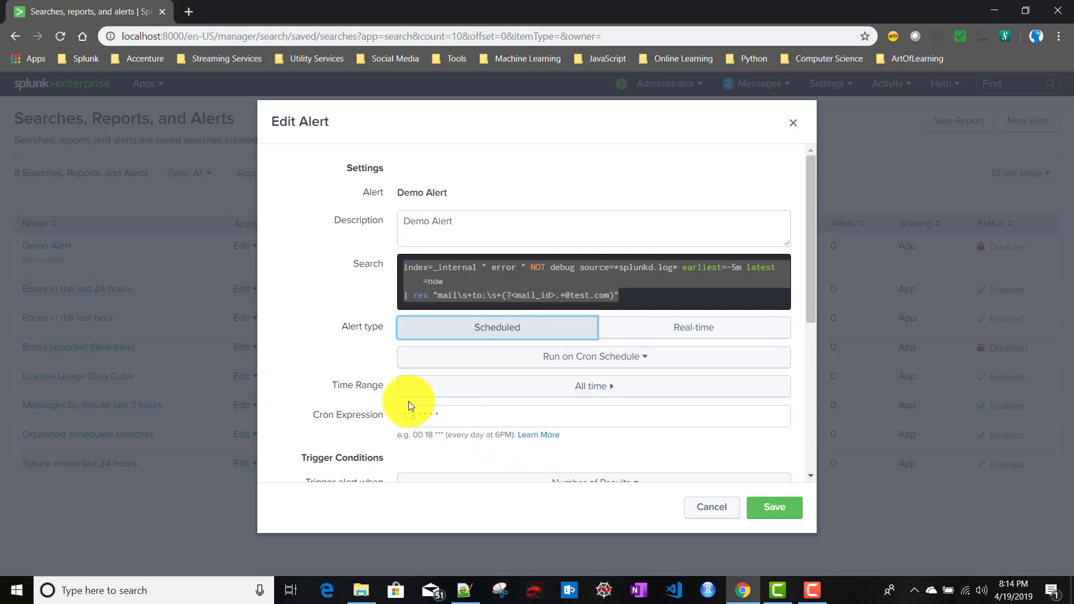
scroll(349, 440, down, 1)
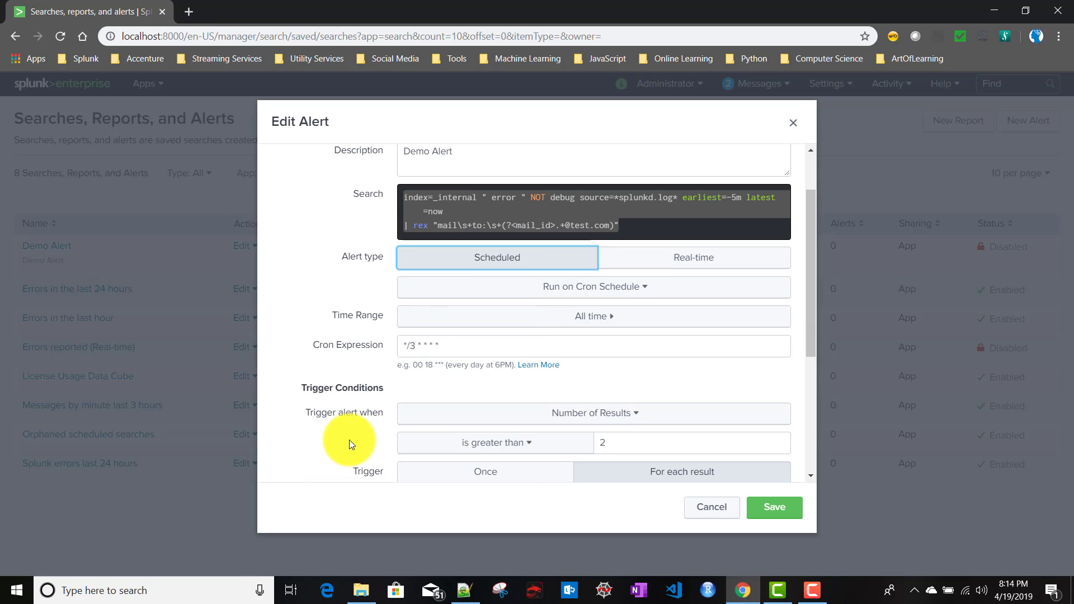
click(598, 424)
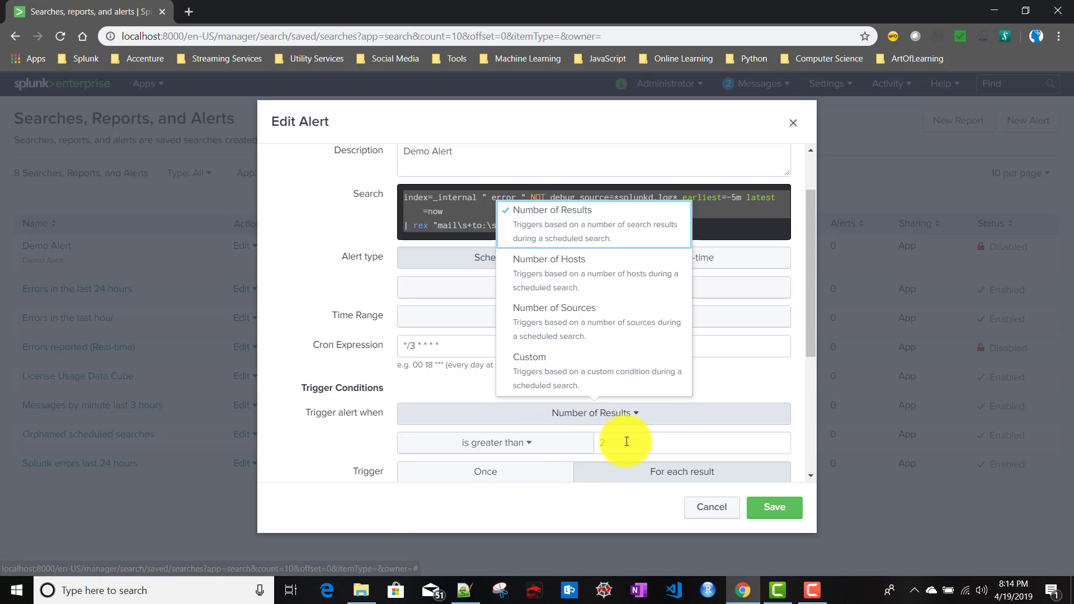
click(726, 370)
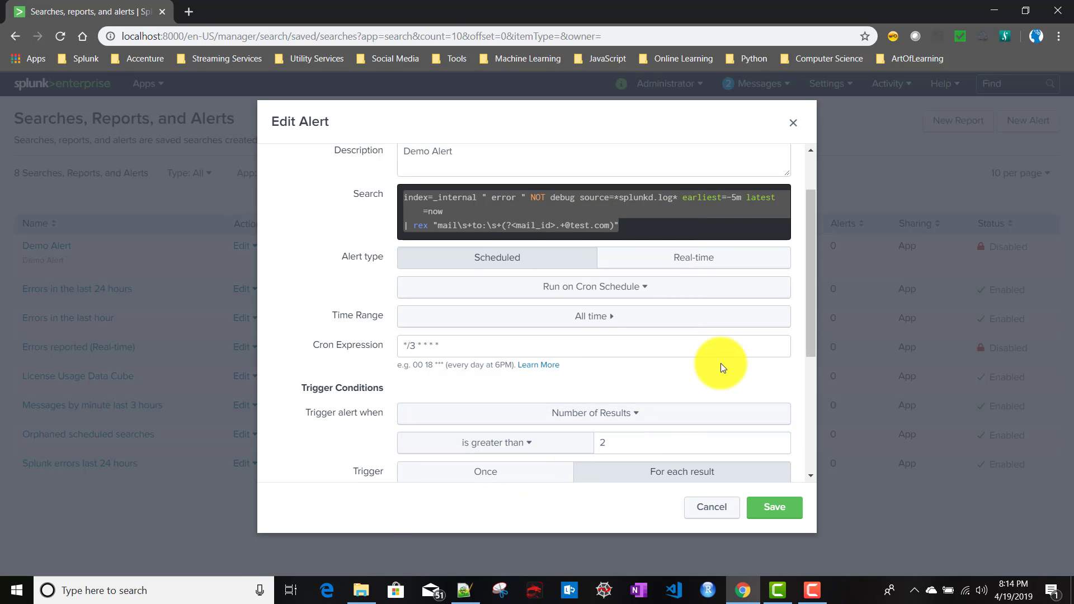
Make the alert Real-time and have it trigger on Number of Results.
click(687, 269)
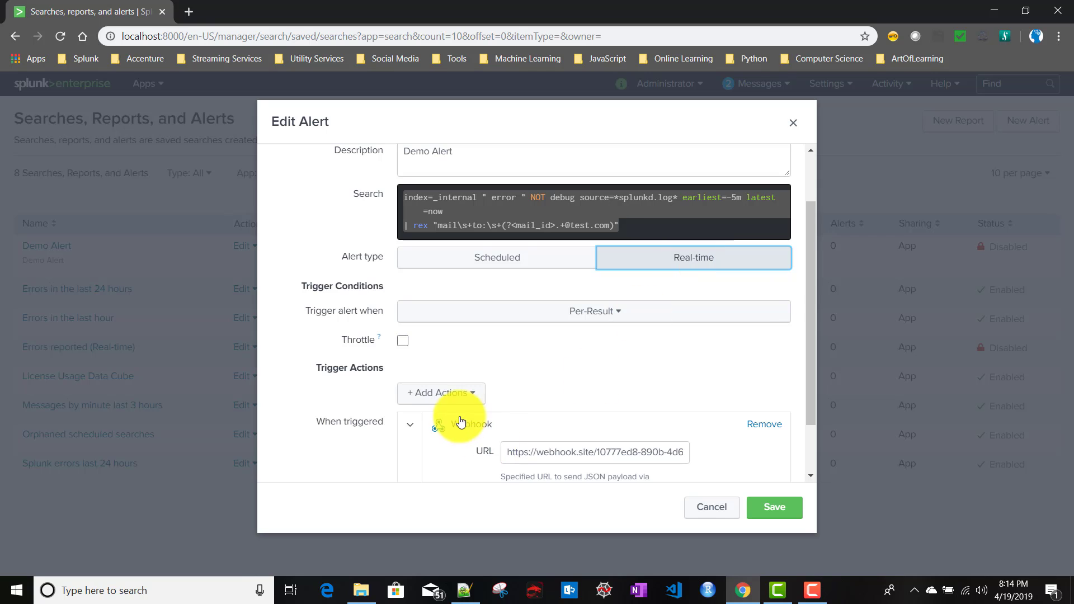
click(577, 316)
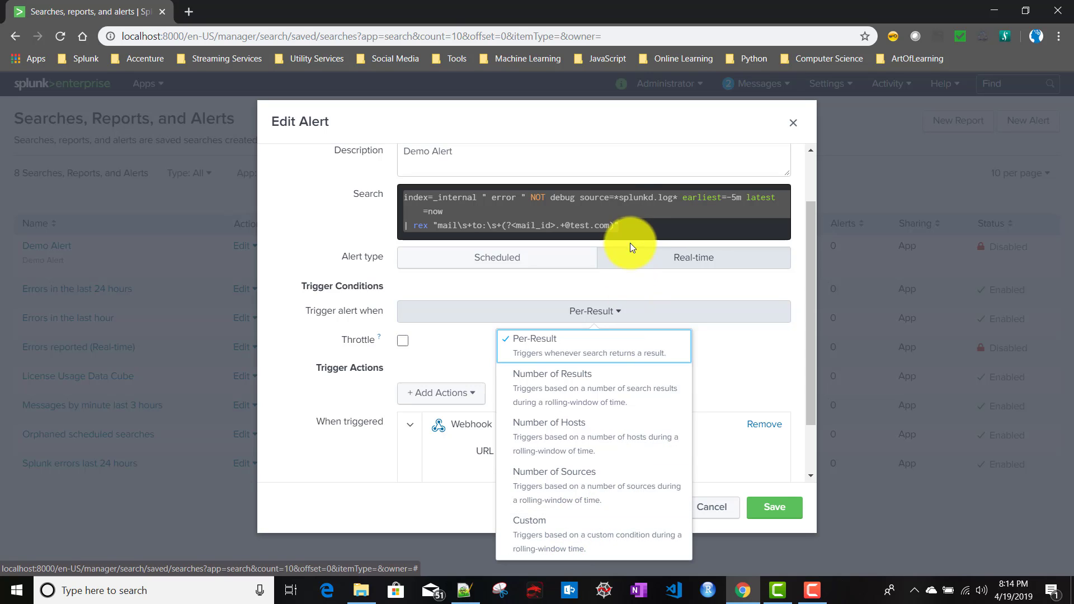
click(558, 384)
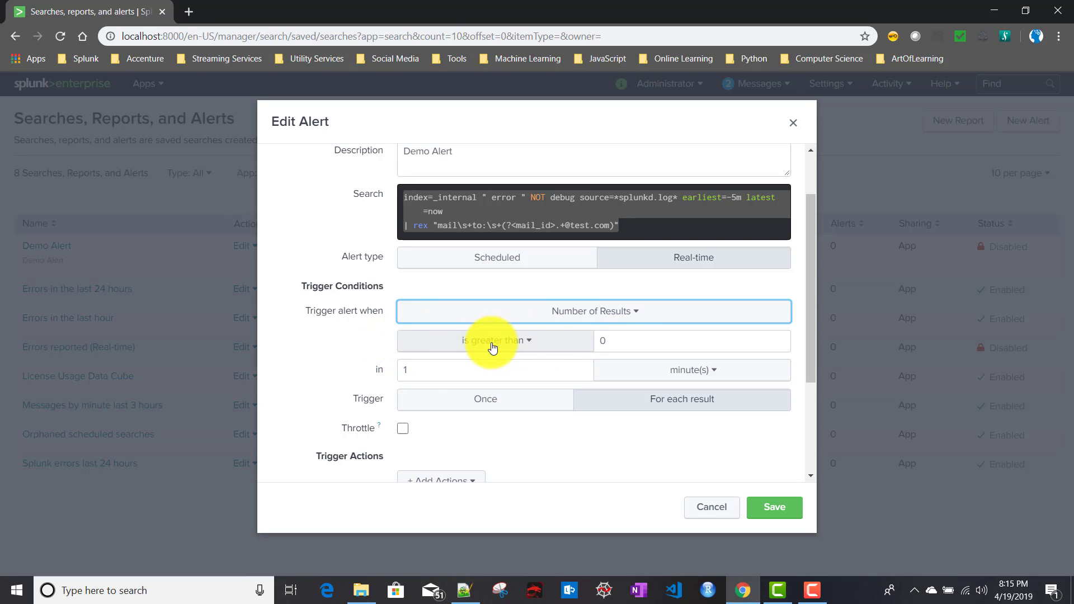
Set the trigger threshold to greater than 2 results and check the available units for the time window.
click(628, 341)
key(BackSpace)
text(2)
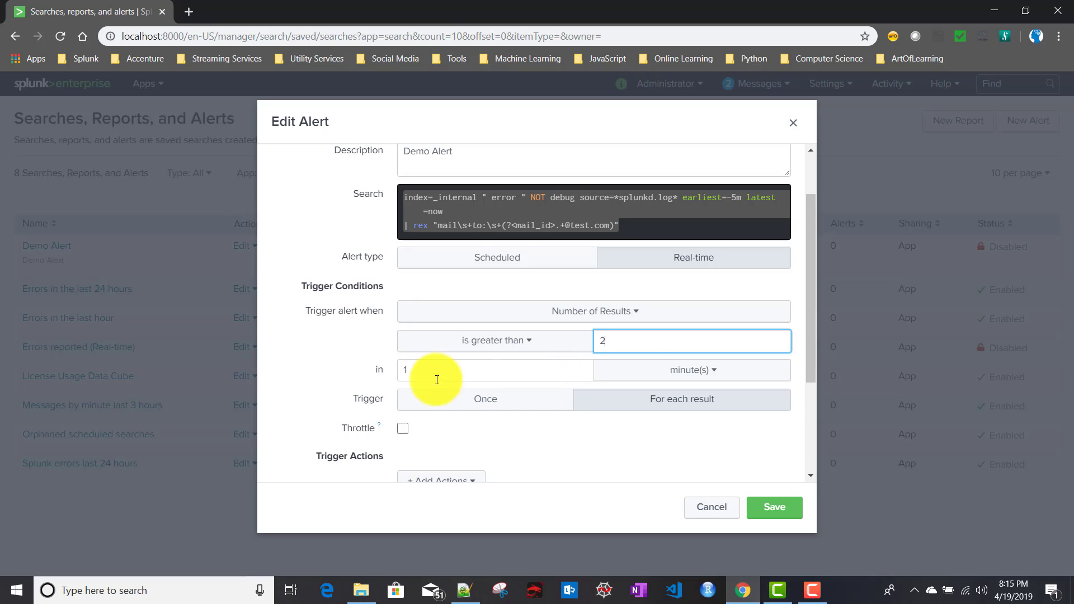
click(636, 366)
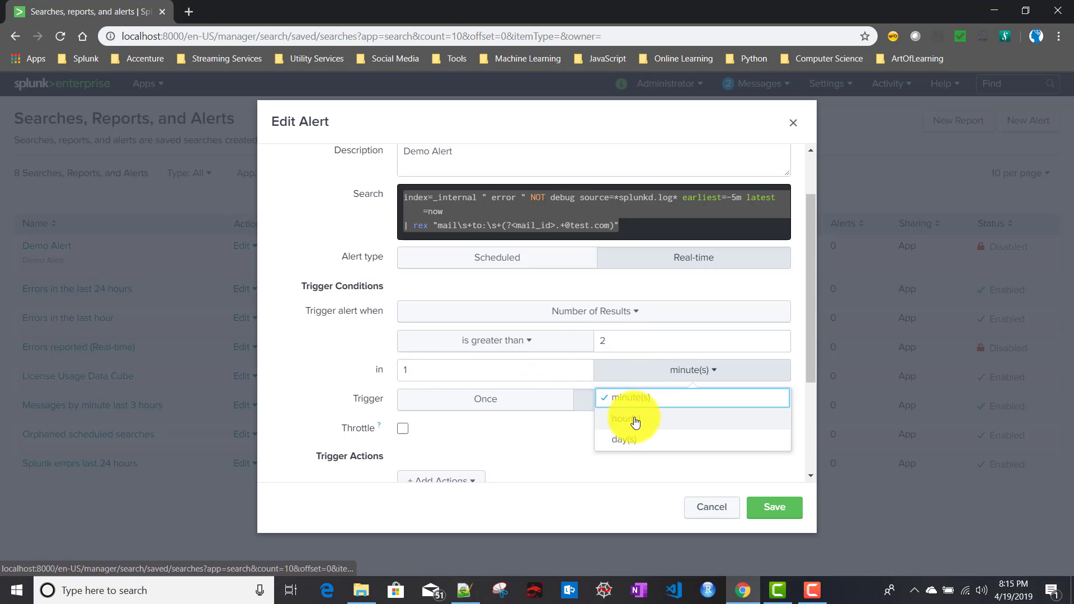
click(537, 372)
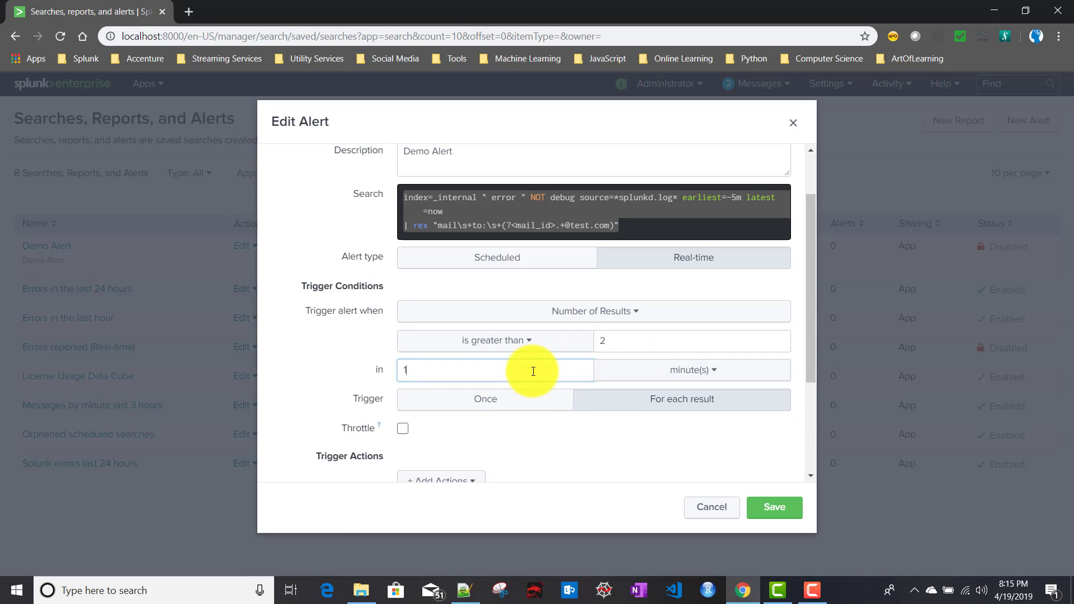
Set the trigger threshold to greater than 0 results.
click(612, 343)
key(BackSpace)
text(0)
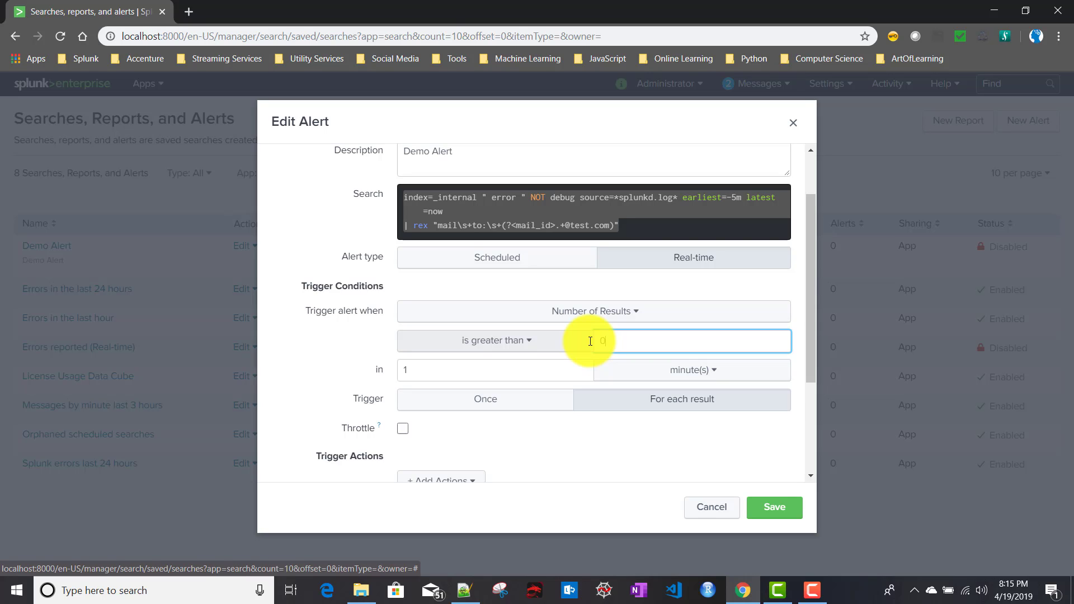
click(428, 353)
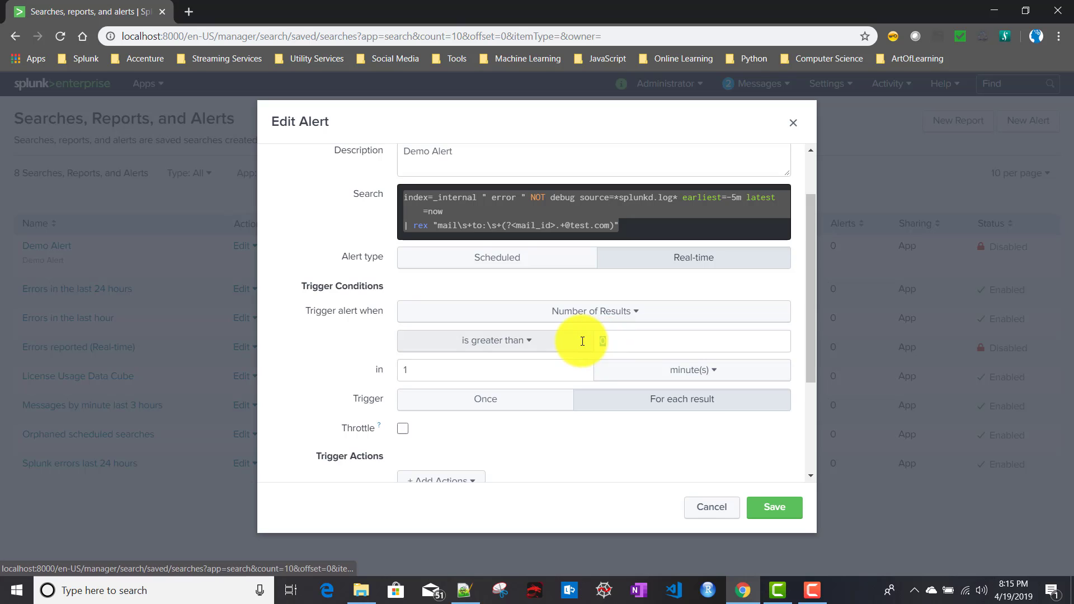
double_click(602, 341)
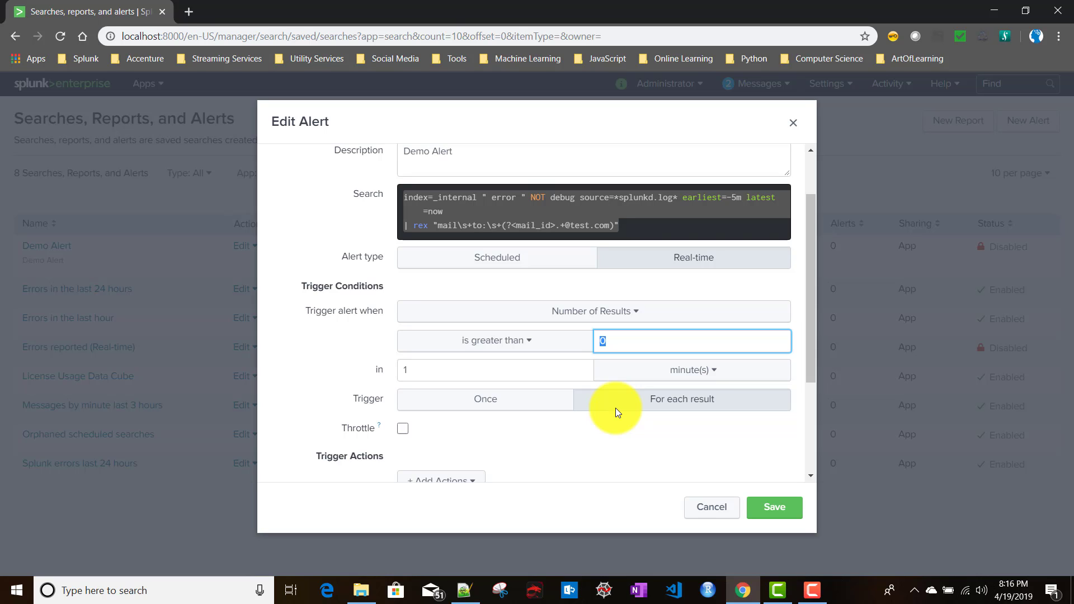
Replace the alert's Webhook trigger action with a Log Event action.
scroll(615, 408, down, 3)
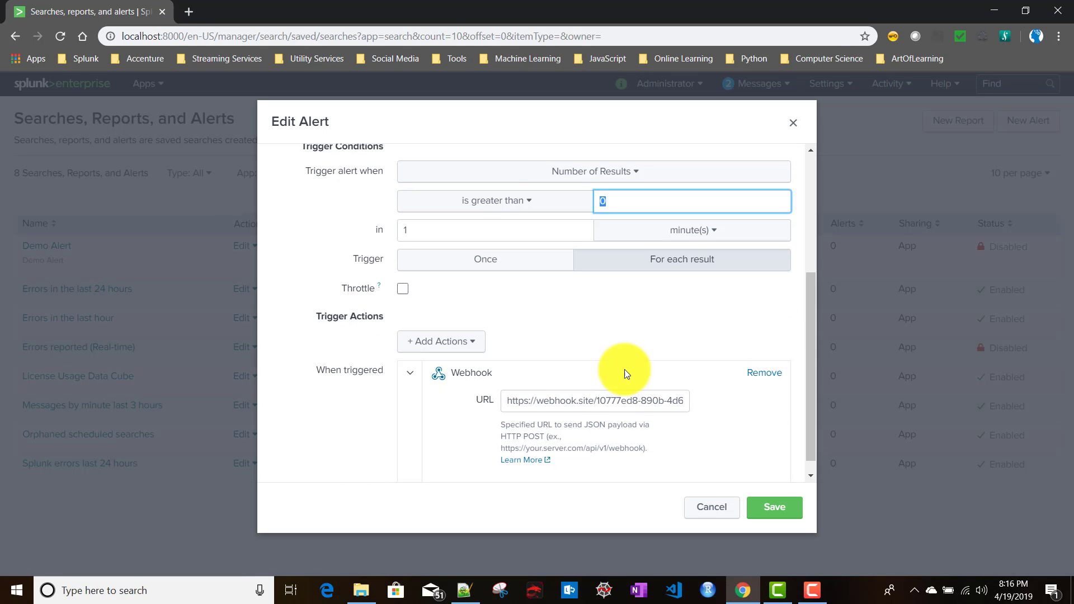
scroll(624, 335, up, 1)
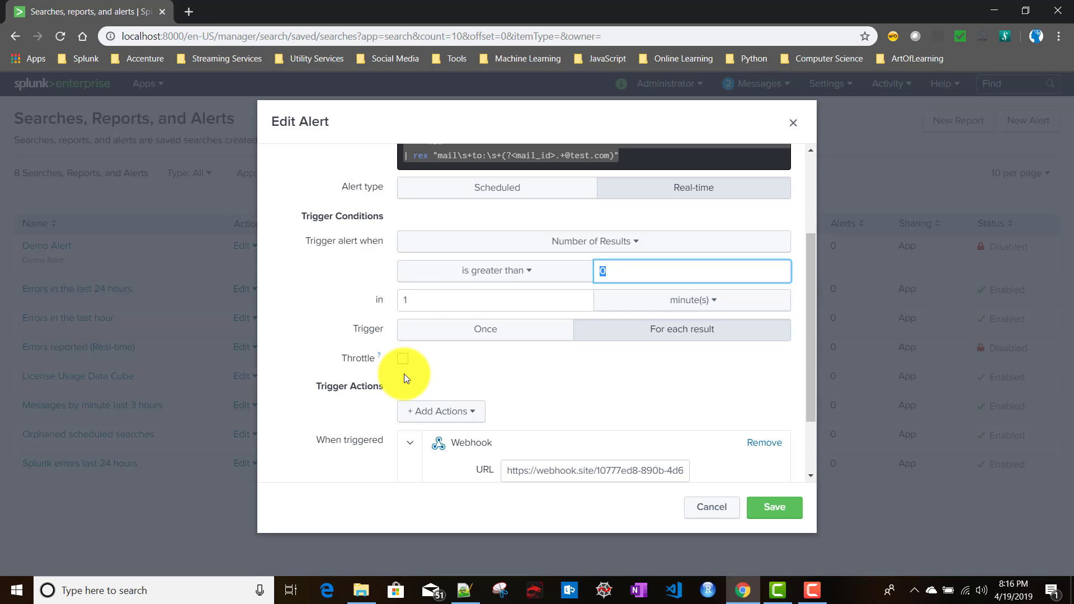
scroll(541, 414, down, 2)
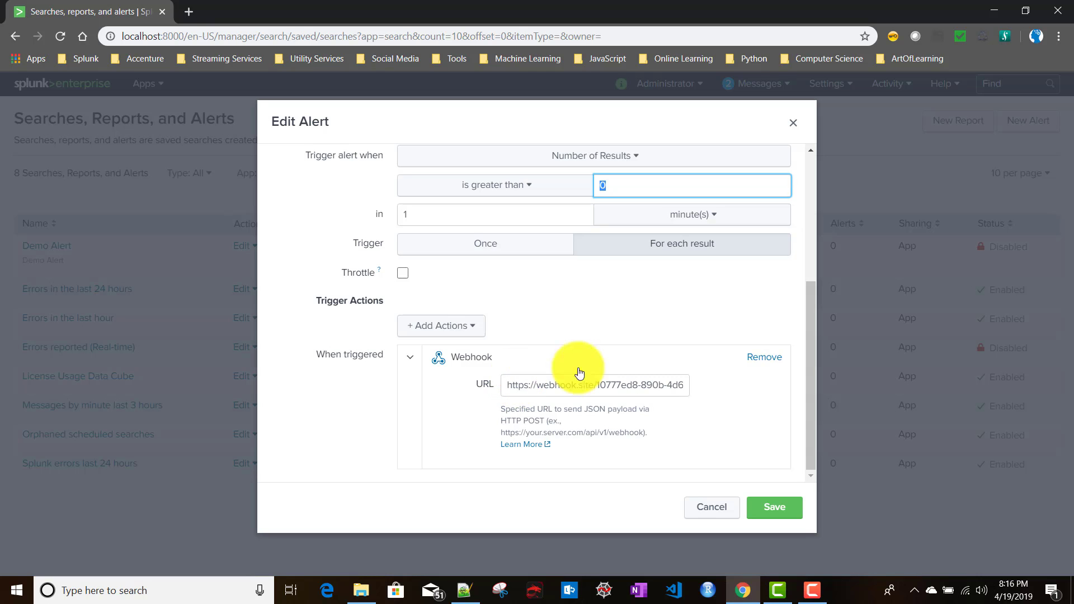
click(758, 358)
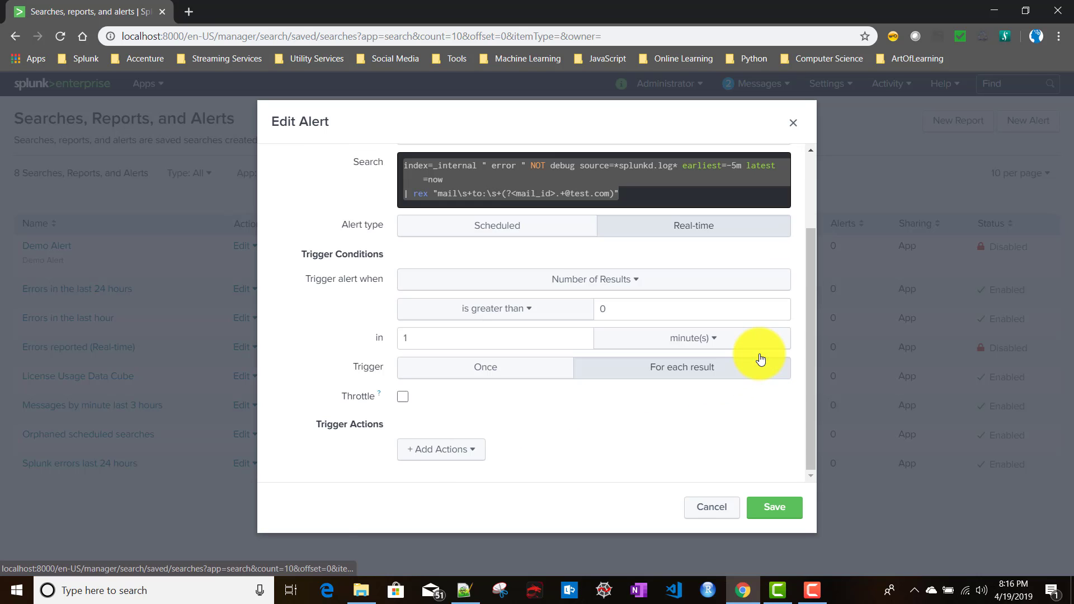
click(435, 457)
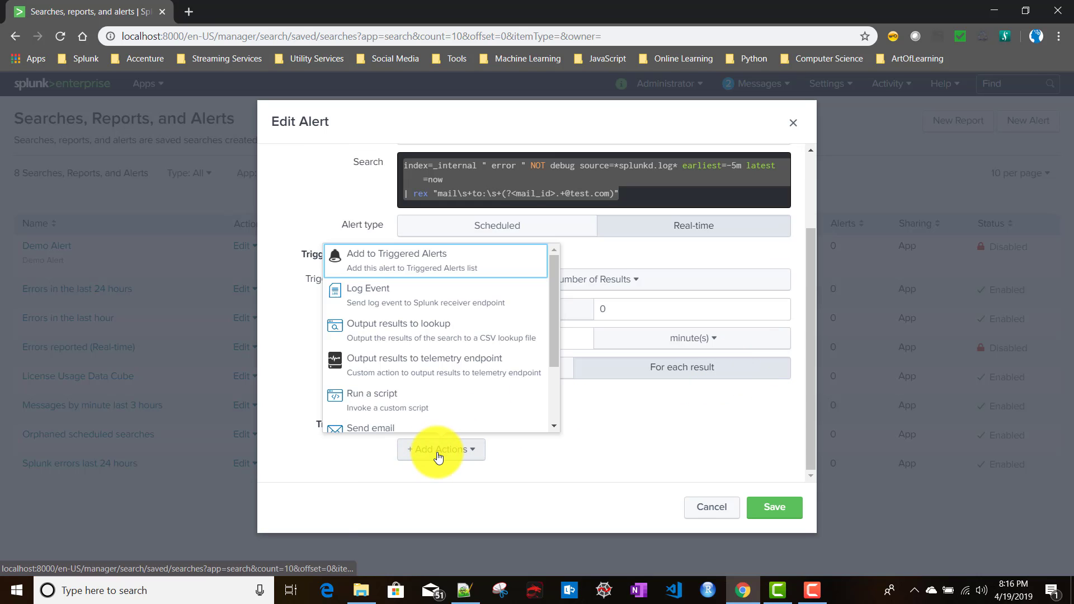
click(399, 306)
Enter "This is a test event" as the event text of the Log Event action.
scroll(431, 397, up, 2)
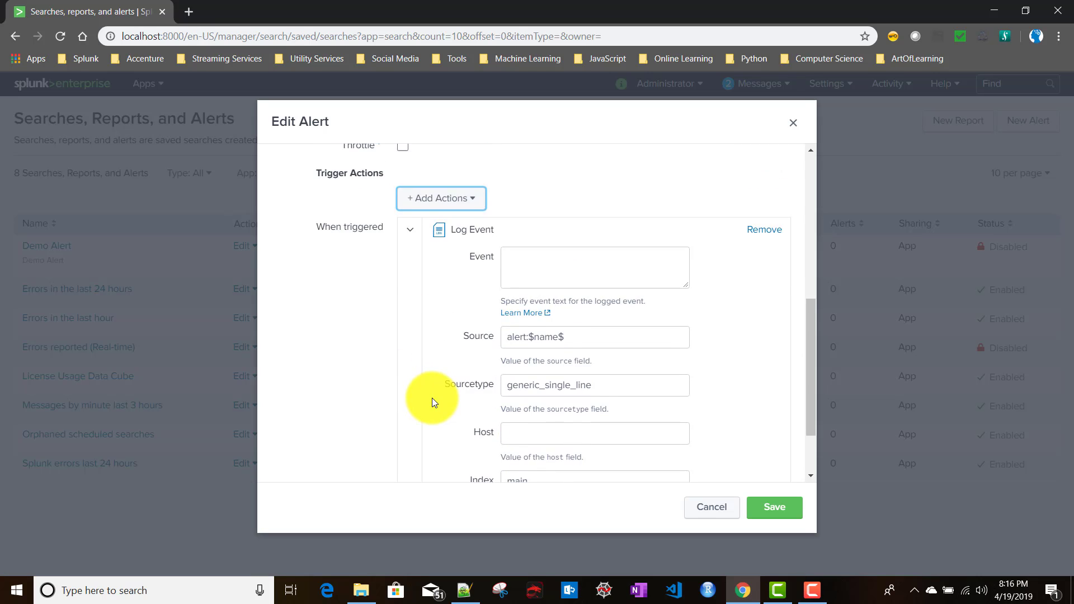
scroll(432, 397, up, 2)
click(554, 342)
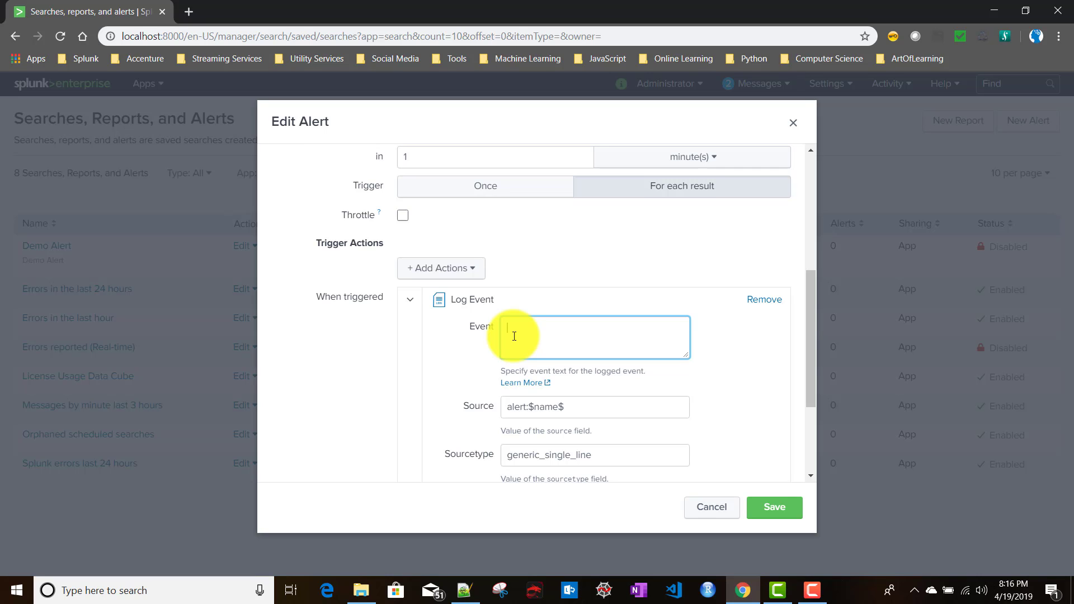
text(This is a test event)
click(521, 408)
drag(531, 408, 565, 408)
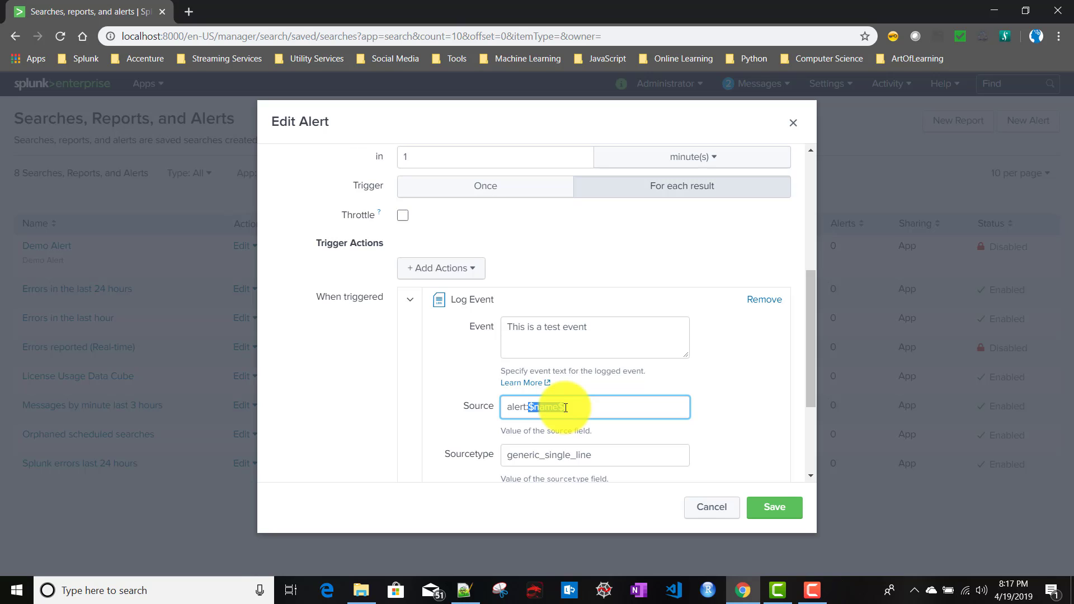
click(566, 408)
drag(564, 408, 435, 408)
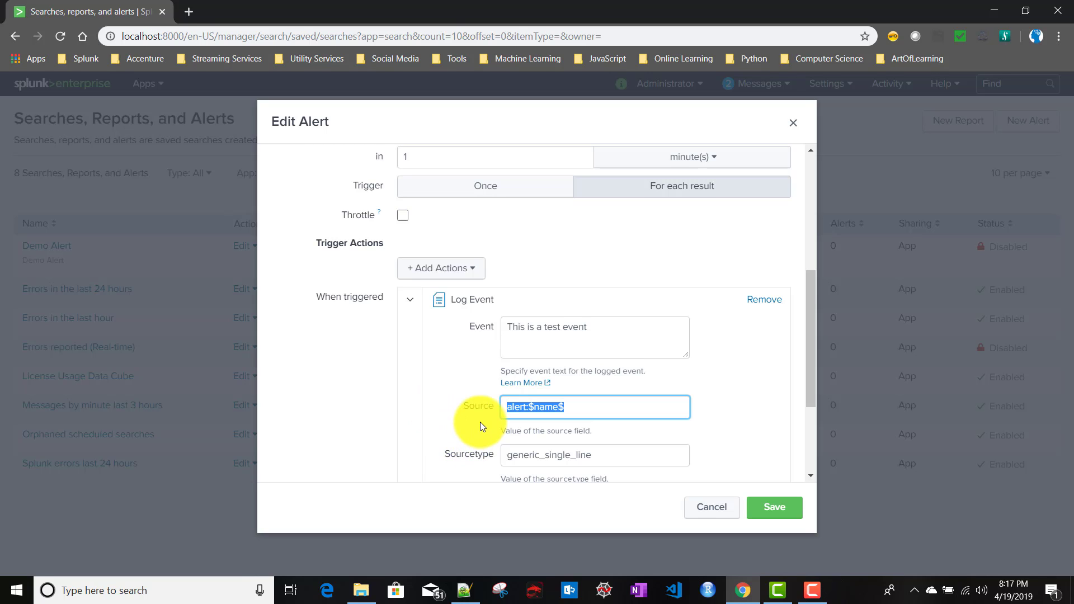
Set the Log Event action's sourcetype to demo_sourcetype.
scroll(480, 422, down, 1)
double_click(535, 391)
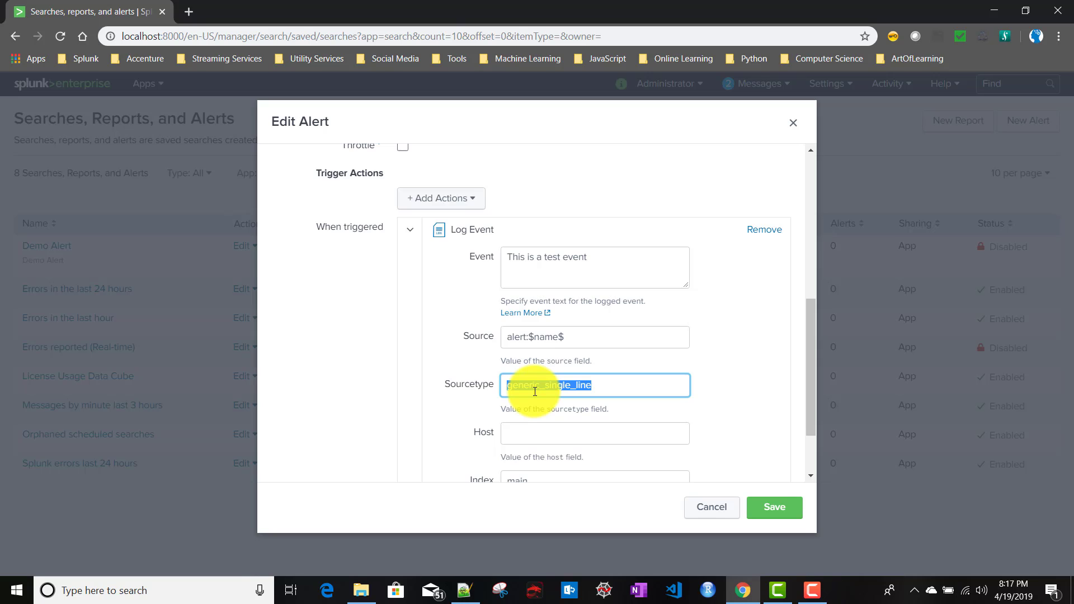
click(603, 385)
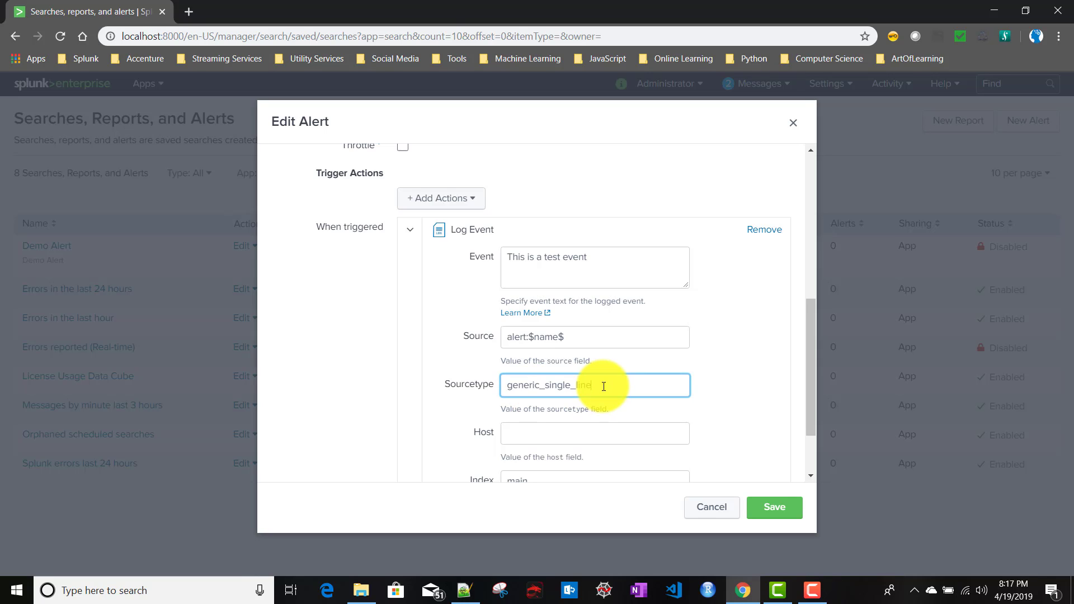
drag(603, 384, 487, 387)
key(BackSpace)
text(dem)
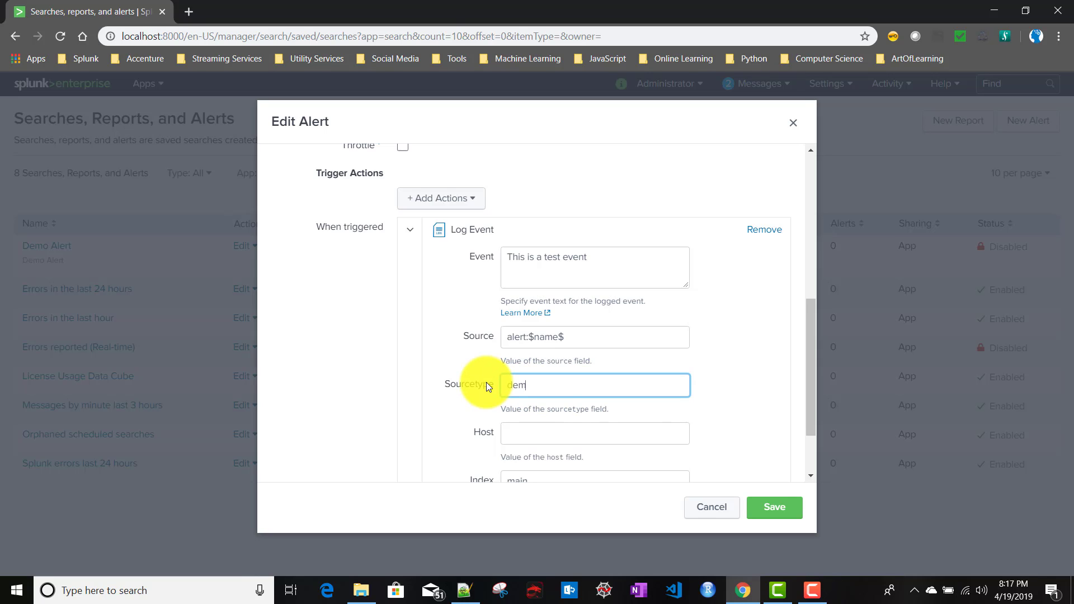
text(o_scurcetype)
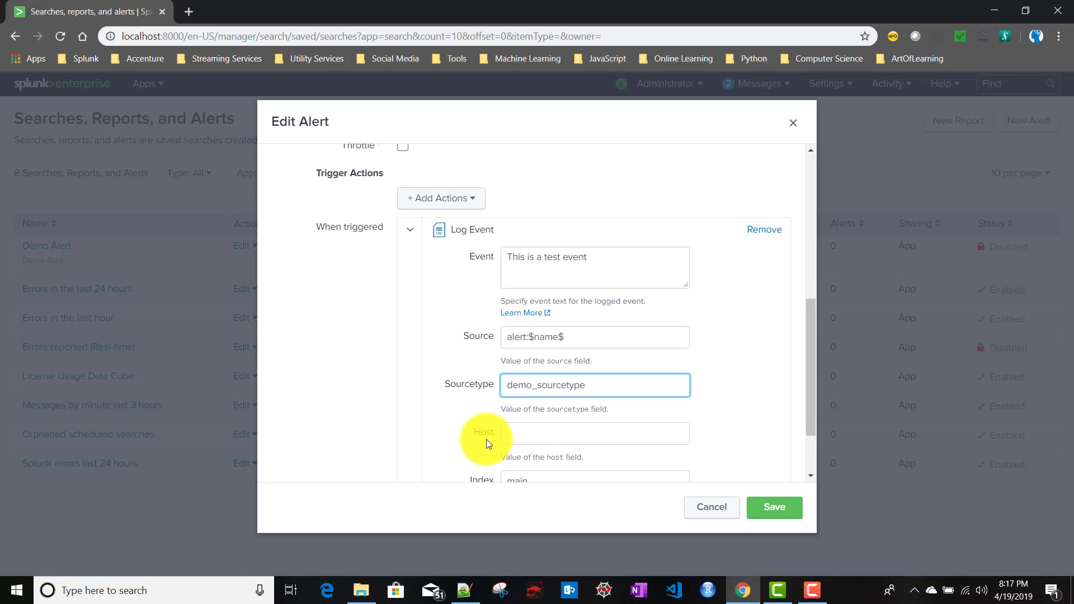
Examine the Host and Index fields of the Log Event action.
click(551, 442)
scroll(551, 442, down, 2)
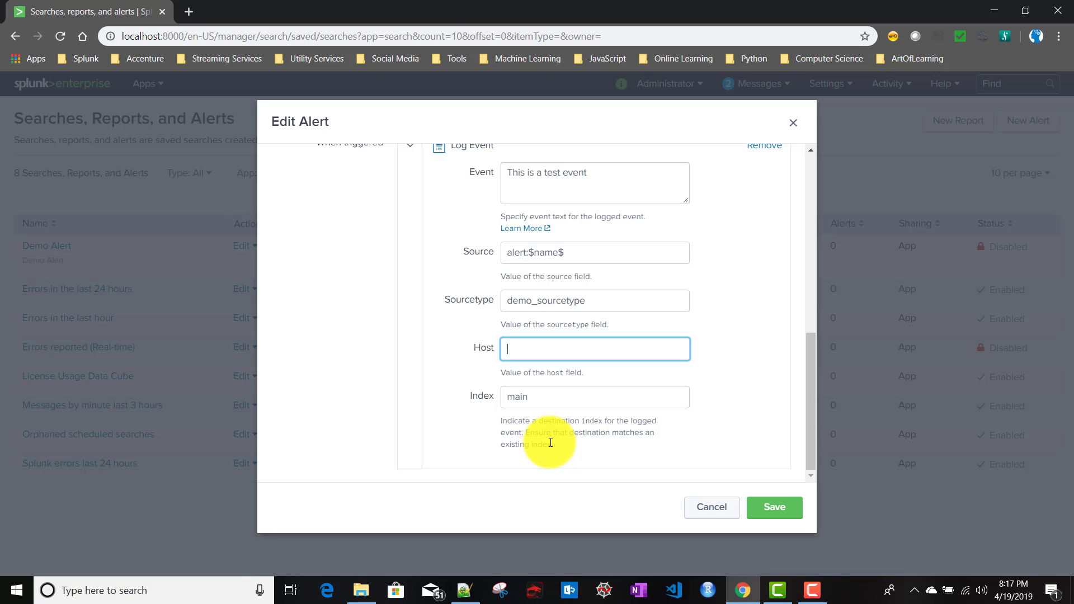
double_click(532, 397)
click(489, 397)
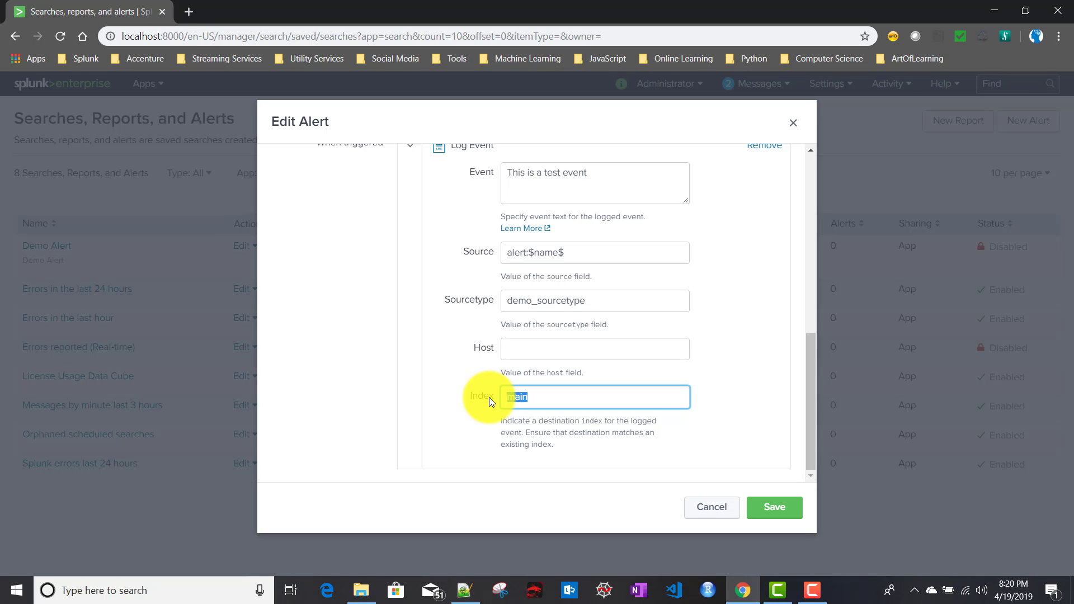
click(534, 397)
click(572, 397)
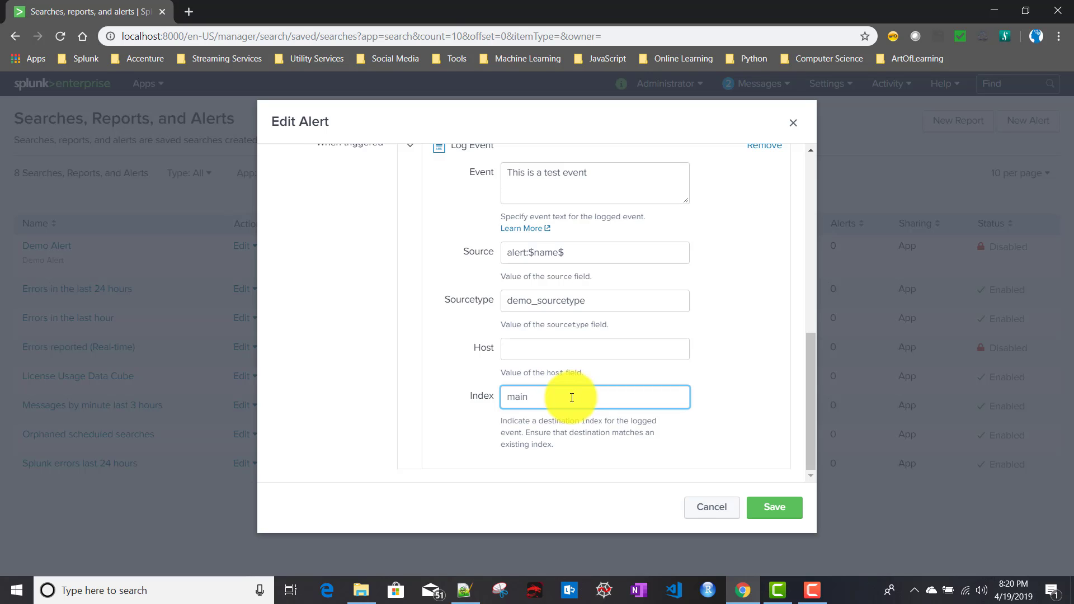
click(554, 350)
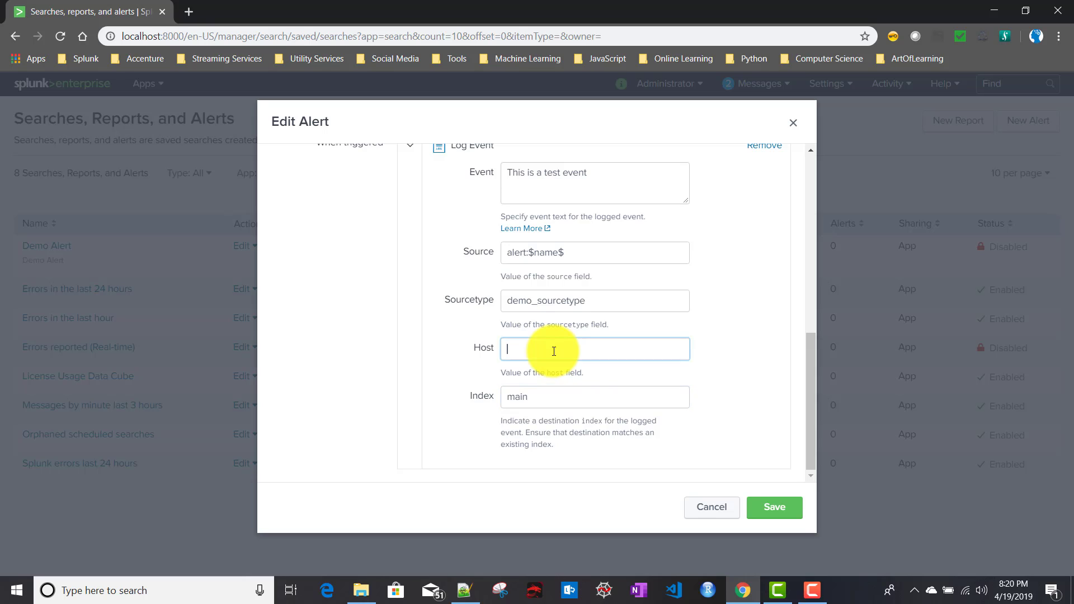
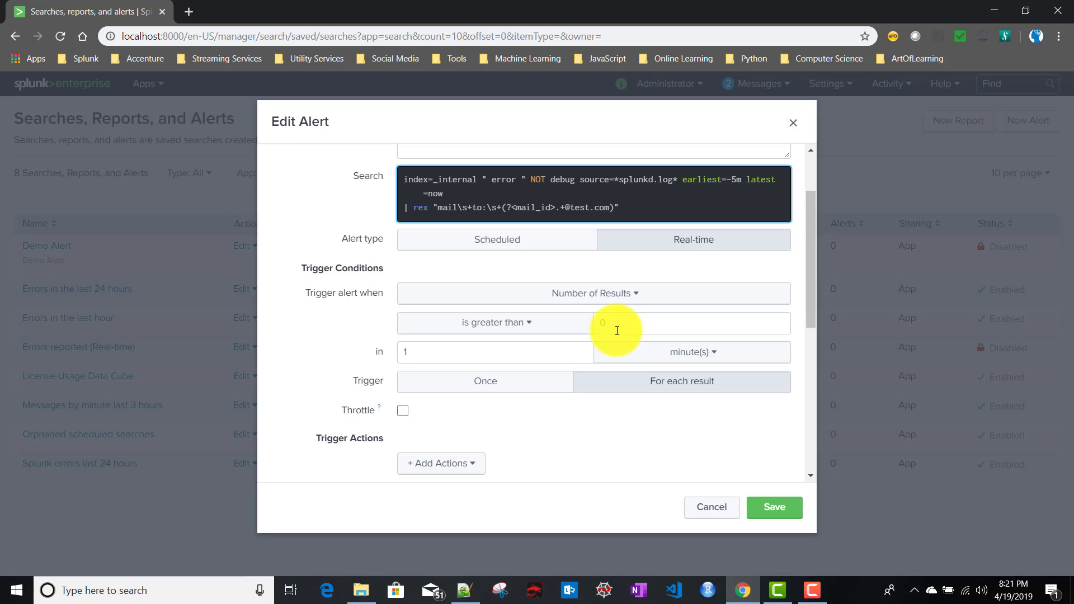
Switch the alert's trigger to Once and back to For each result.
click(514, 388)
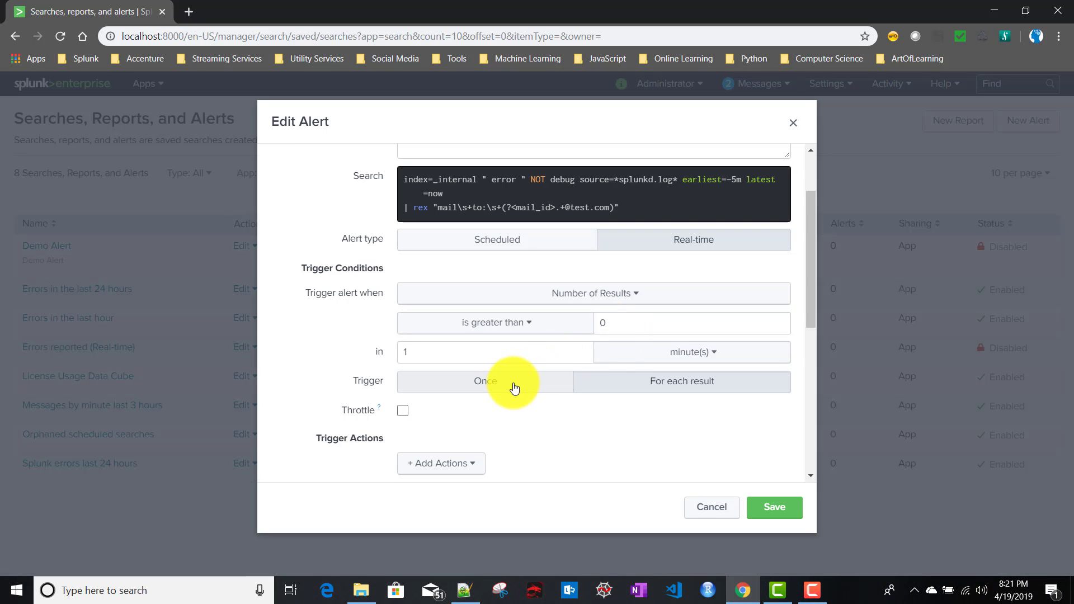
scroll(676, 420, down, 3)
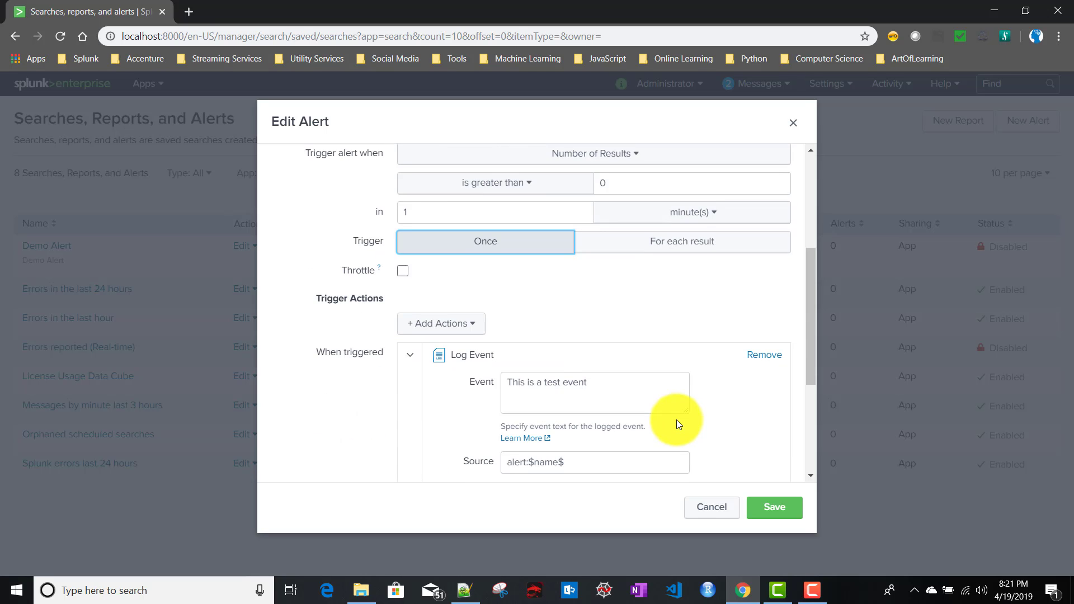
scroll(676, 420, up, 3)
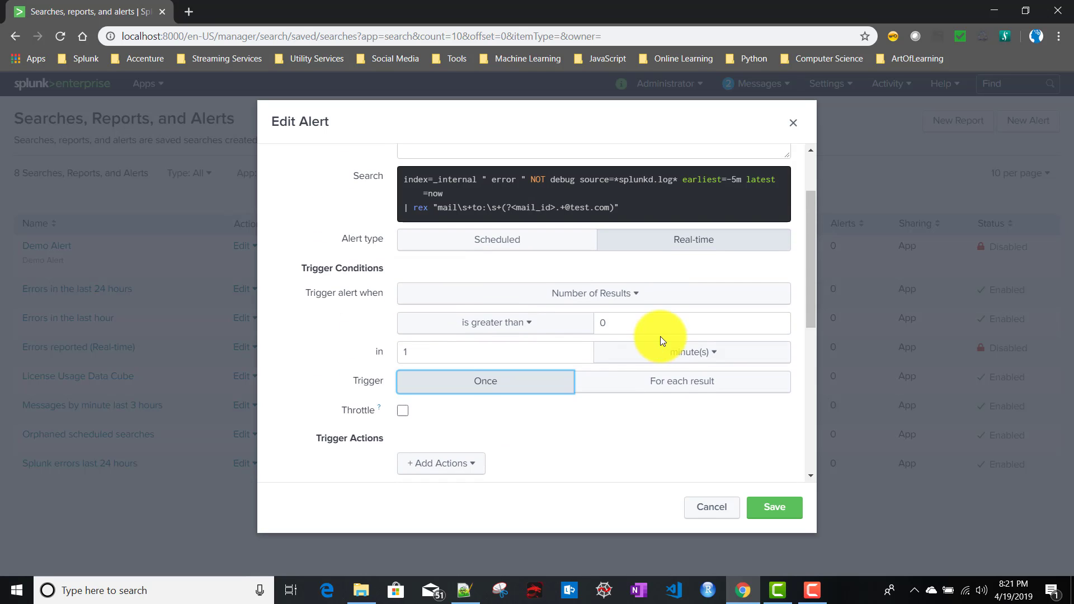
click(684, 392)
Review the event text, source, sourcetype and index fields of the Log Event action.
scroll(611, 409, down, 3)
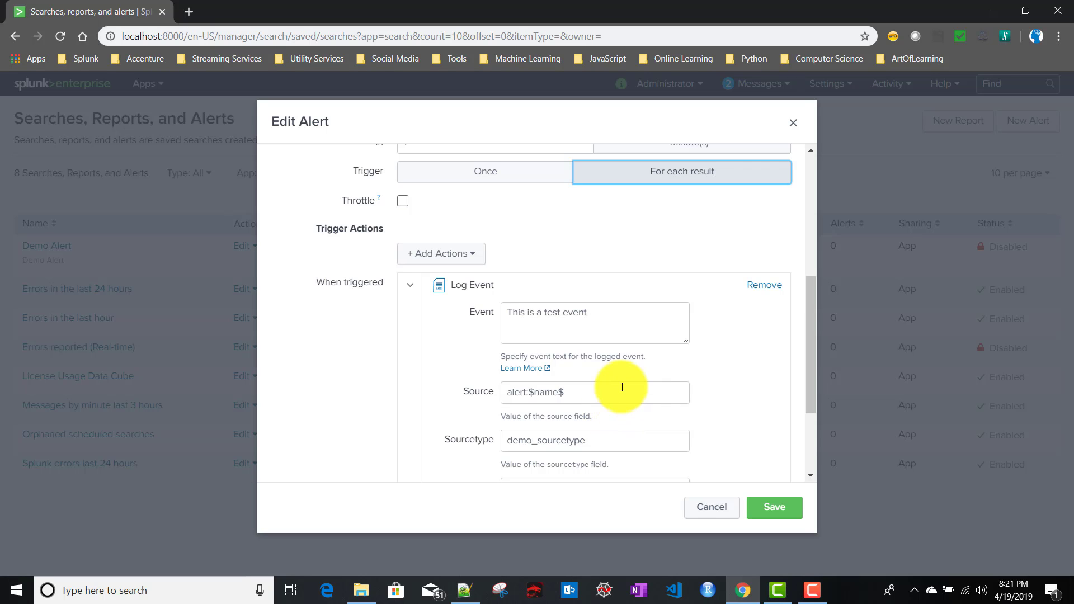
scroll(653, 355, up, 1)
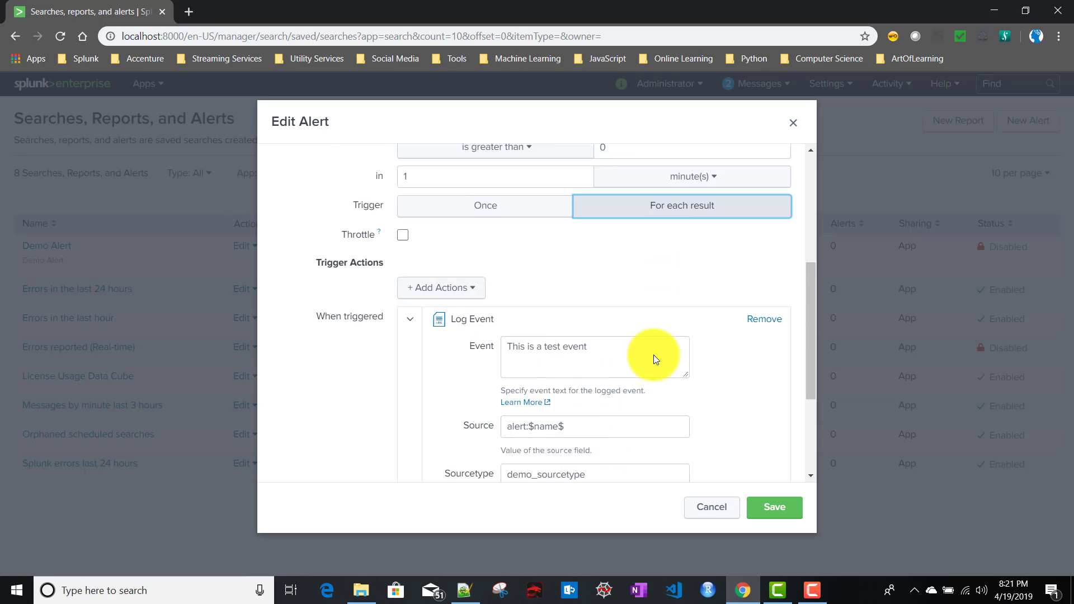
scroll(475, 282, down, 2)
scroll(475, 282, down, 1)
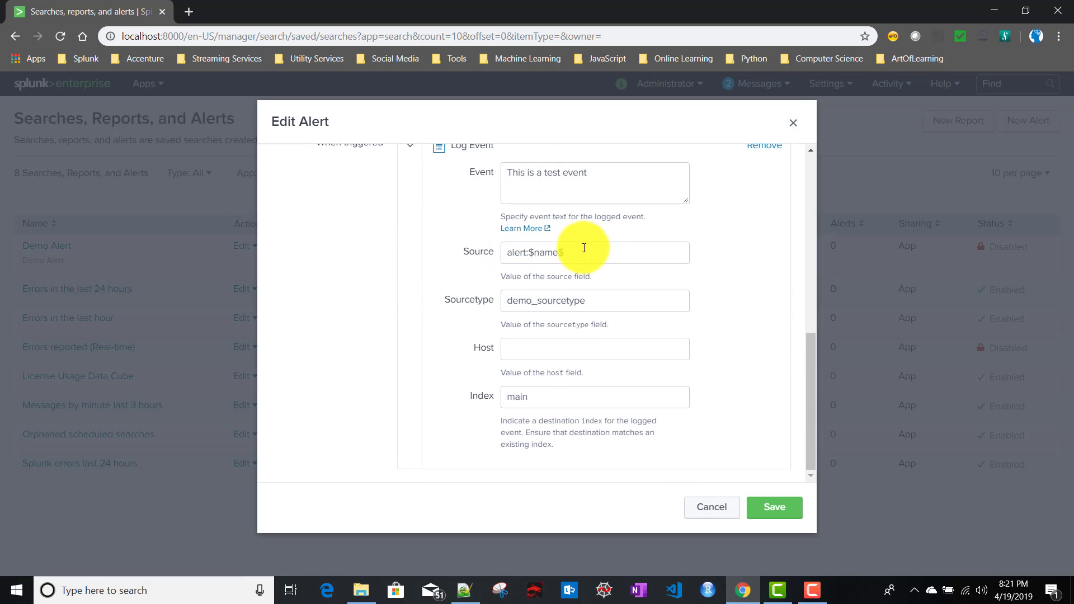
drag(581, 253, 505, 252)
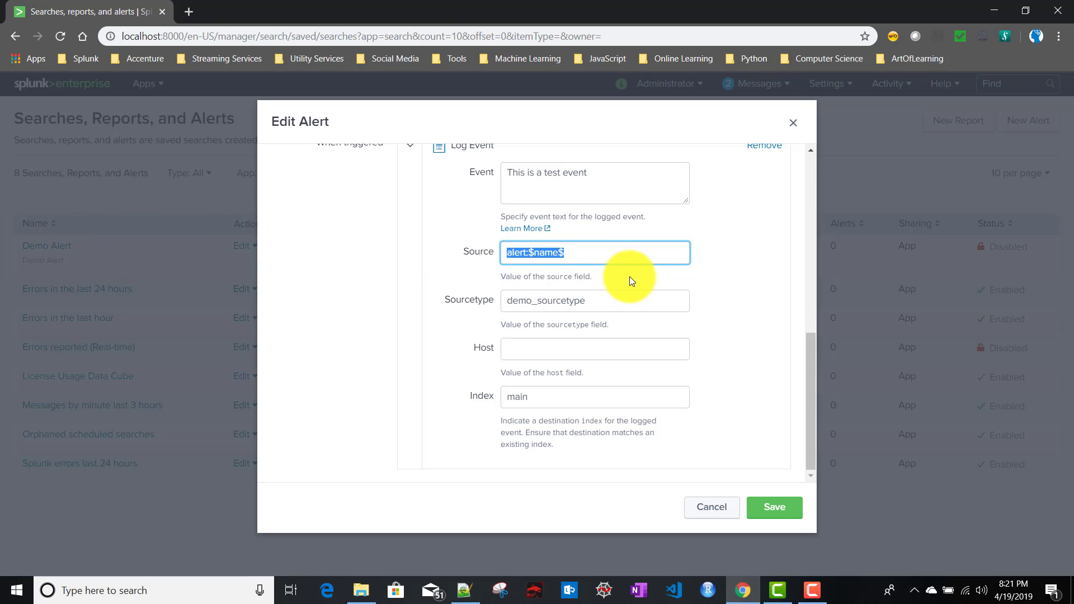
double_click(515, 304)
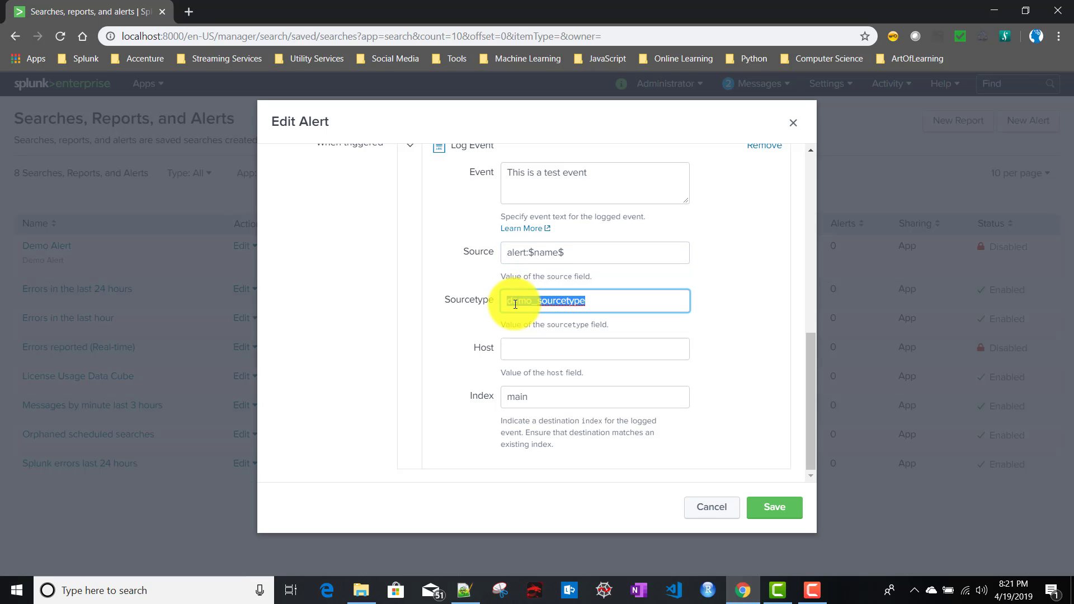
double_click(518, 399)
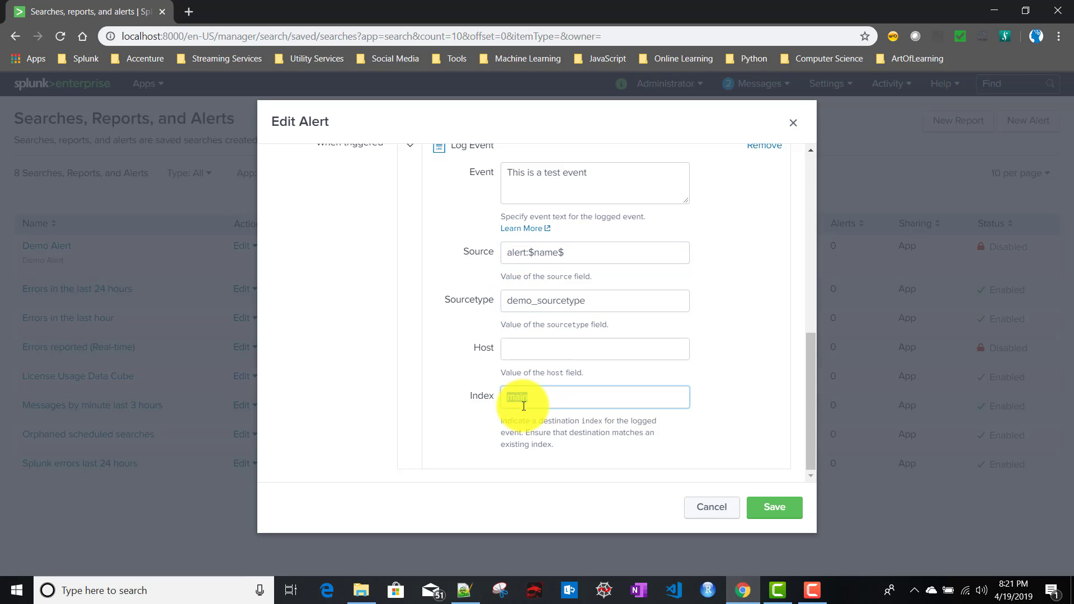
scroll(593, 419, up, 3)
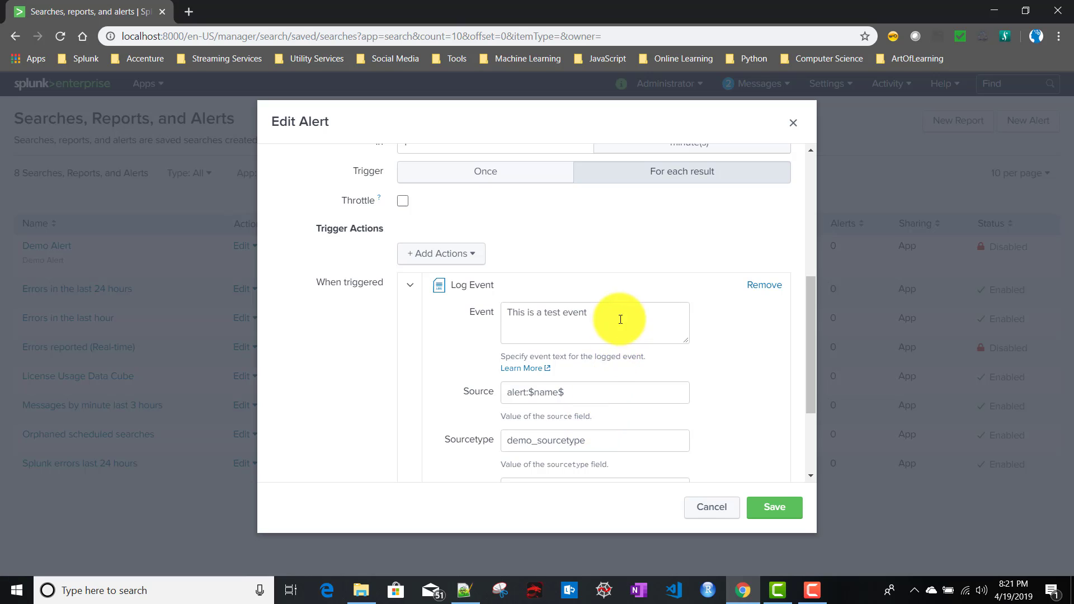
drag(619, 313, 493, 317)
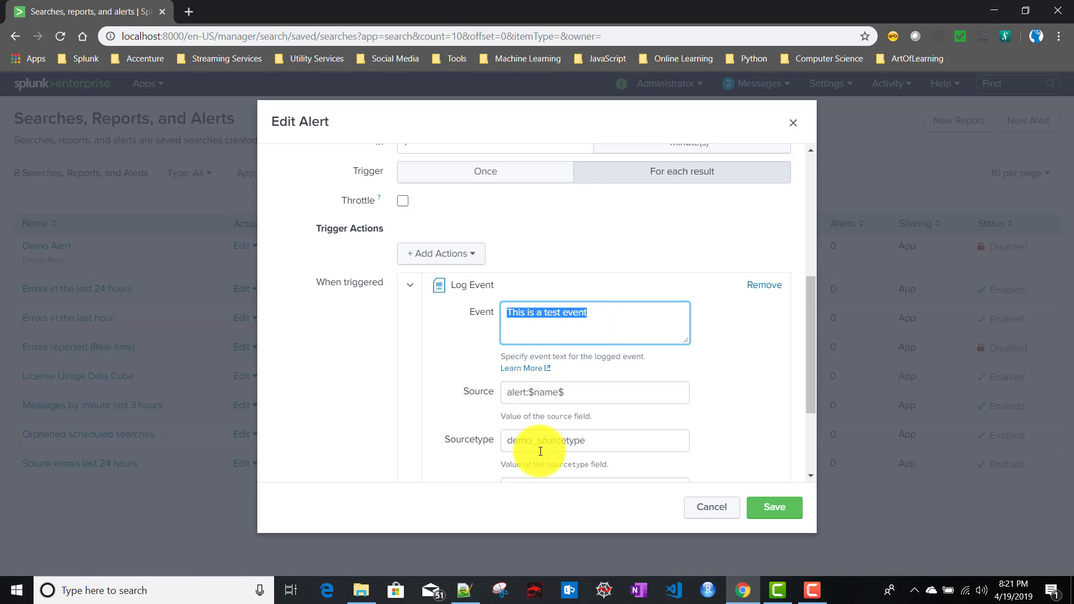
Try _json and demo_event as the Log Event action's sourcetype and restore demo_sourcetype.
double_click(585, 443)
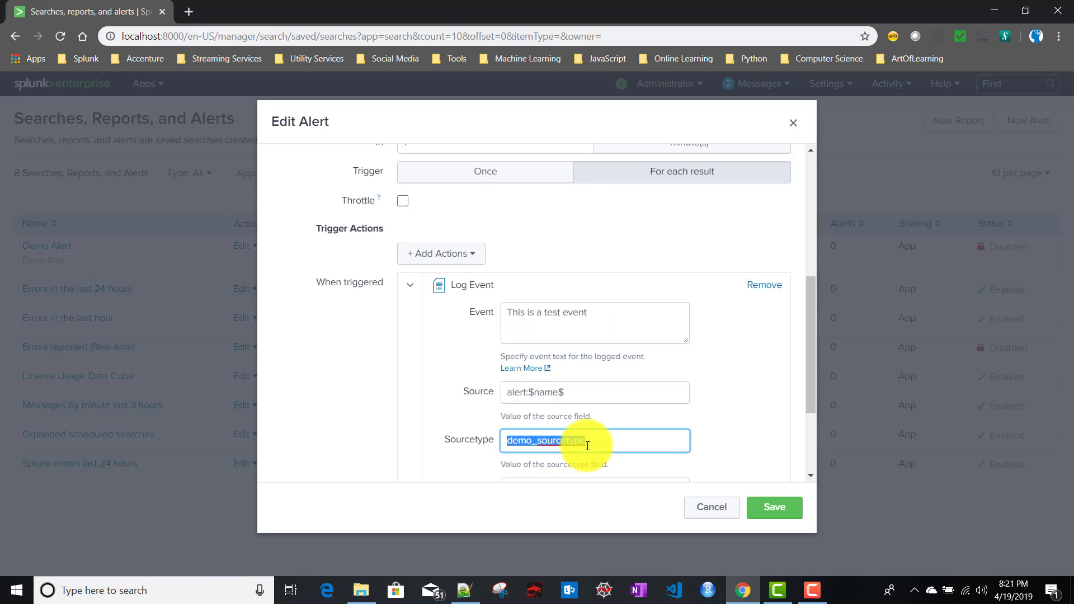
text(_json)
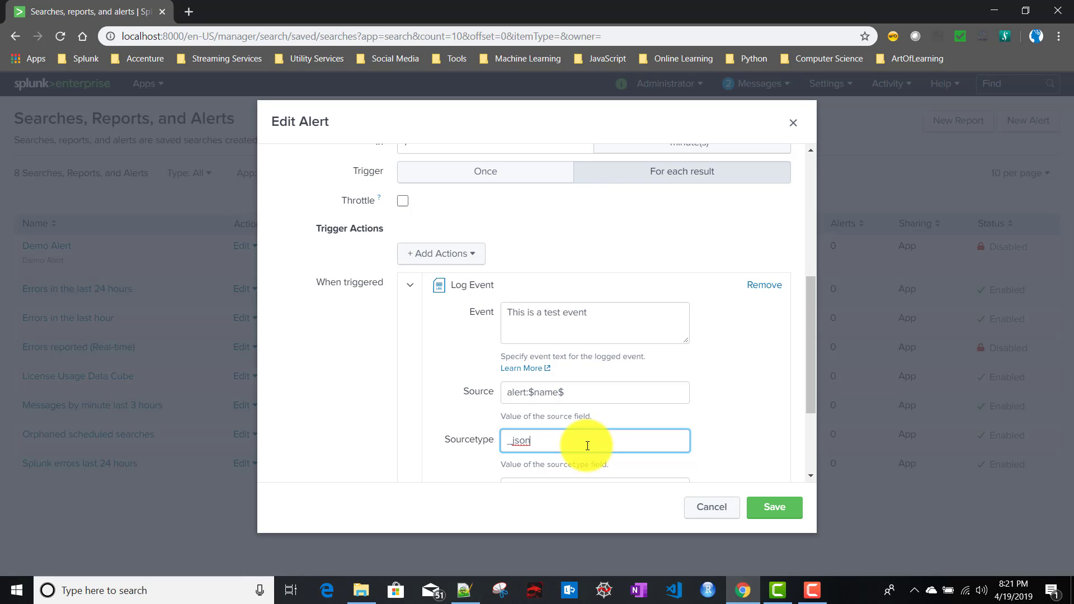
key(BackSpace)
key(BackSpace)
key(BackSpace)
key(BackSpace)
key(BackSpace)
text(demo_event)
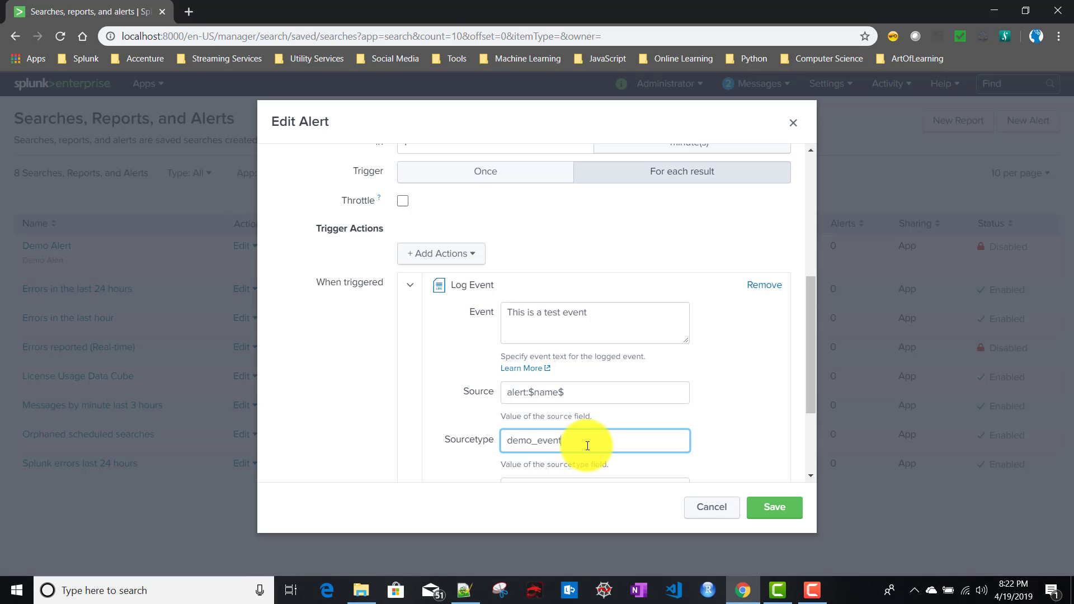
key(BackSpace)
key(BackSpace)
key(BackSpace)
key(BackSpace)
key(BackSpace)
text(sou)
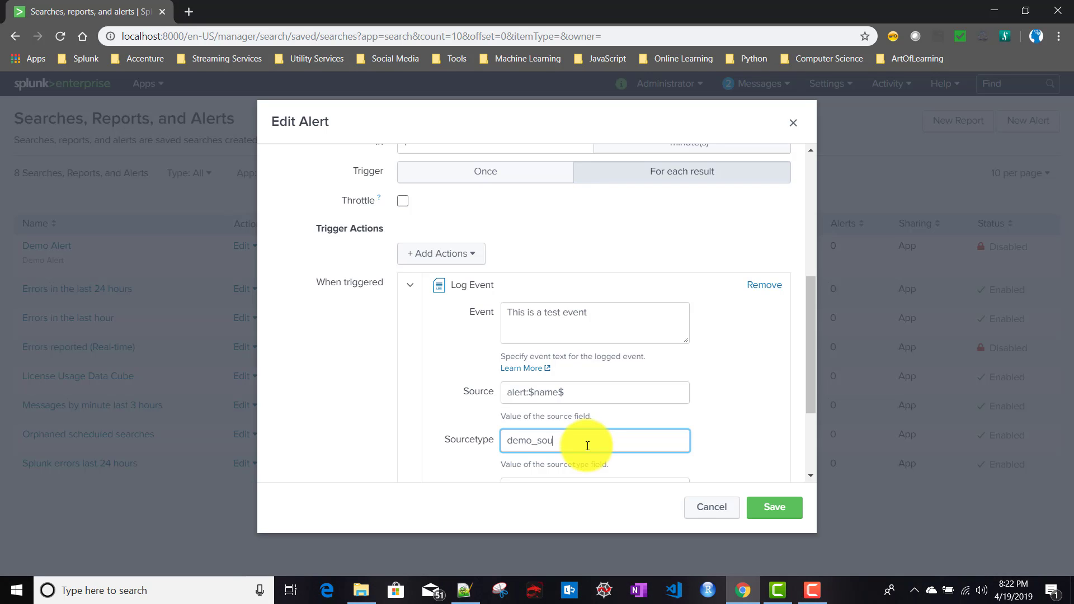
text(rcetyp)
key(BackSpace)
text(e)
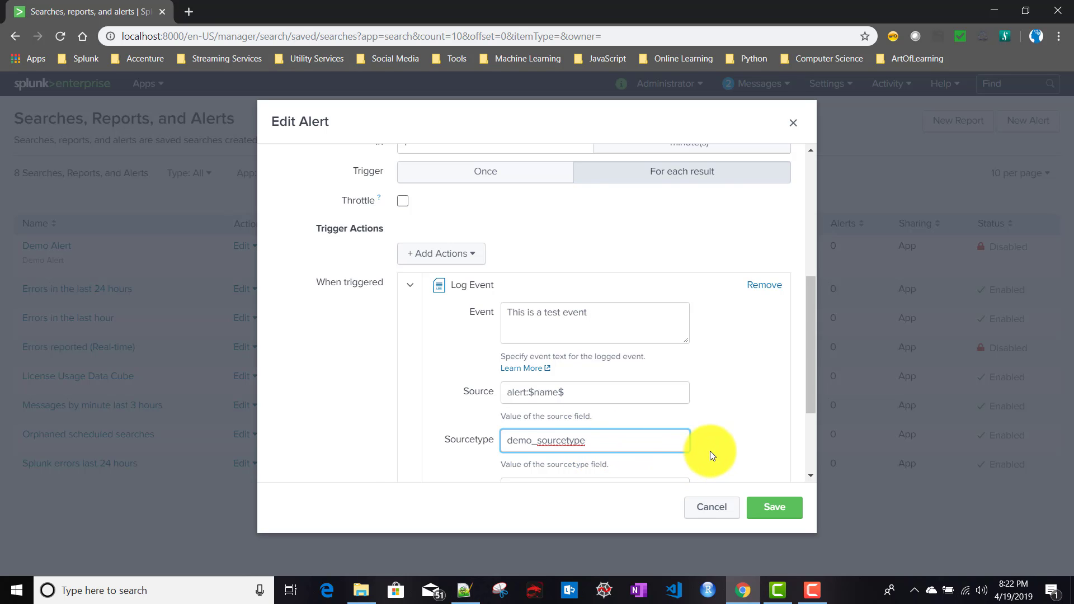
Try to save the Demo Alert with its trigger set to For each result and throttling off.
scroll(710, 451, up, 3)
scroll(710, 451, down, 5)
click(779, 509)
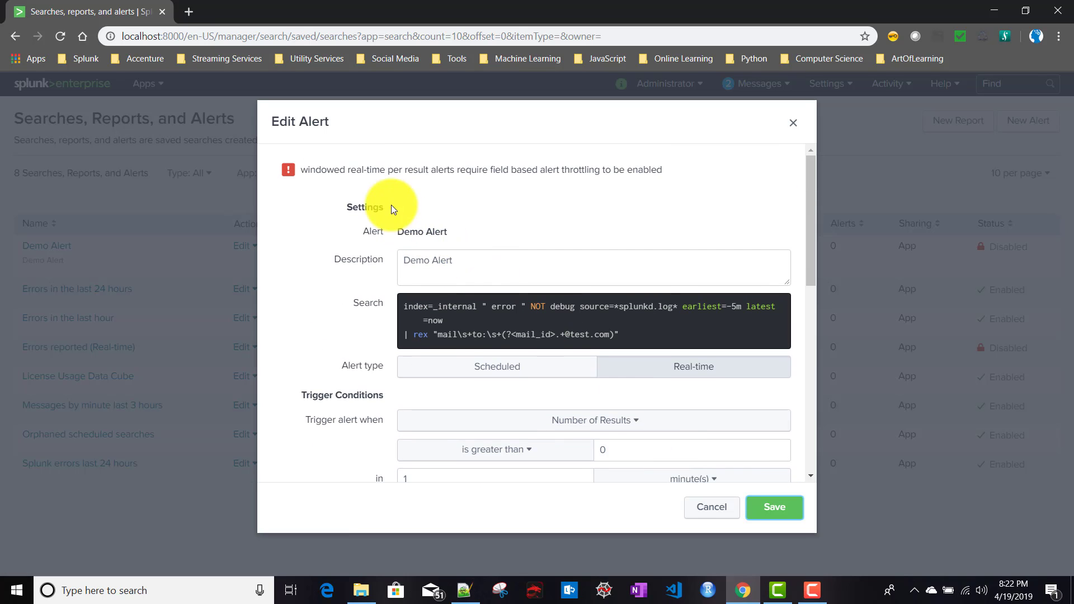
drag(370, 166, 682, 175)
click(590, 194)
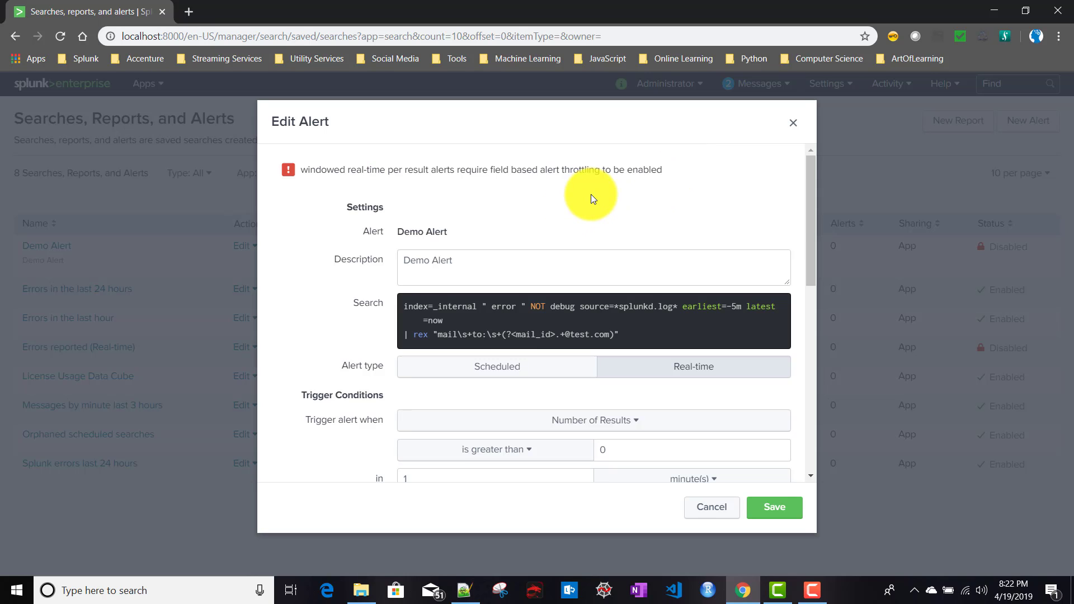
Set the alert's trigger to Once and save the alert.
scroll(591, 194, down, 4)
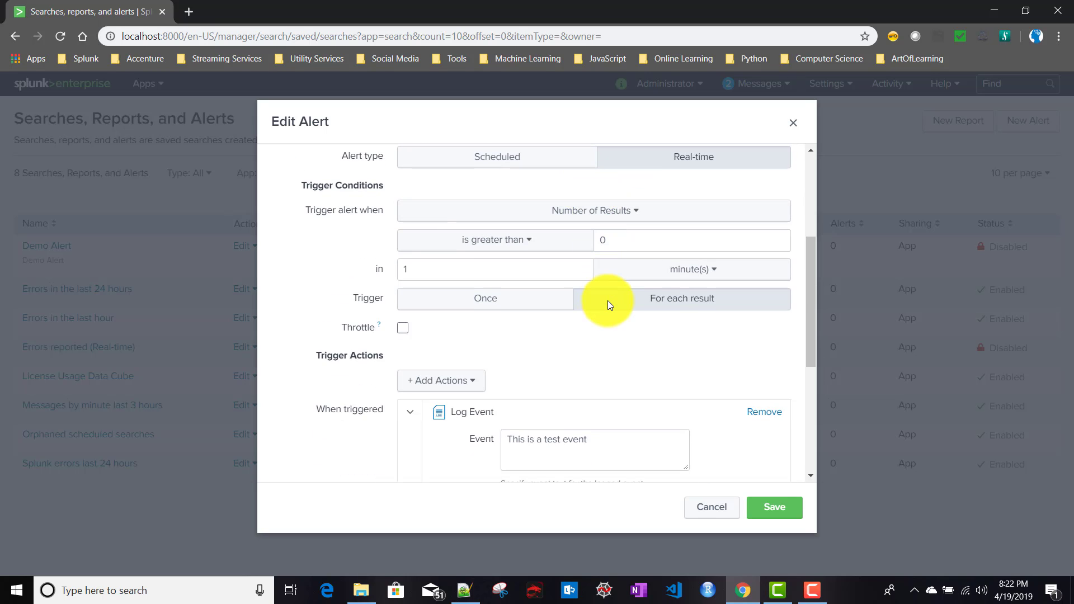
click(480, 310)
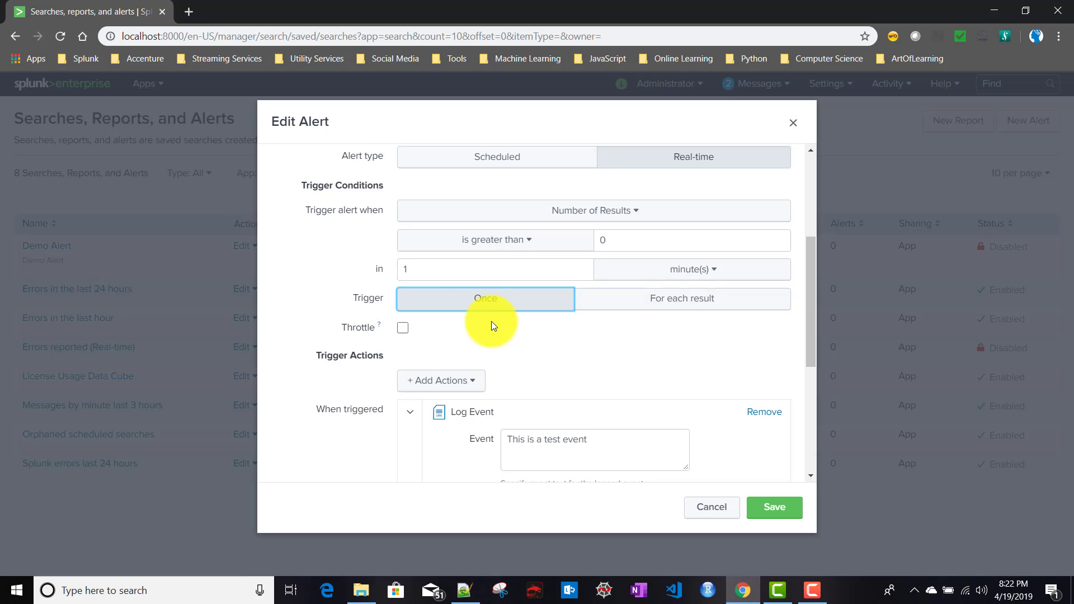
click(770, 506)
click(776, 203)
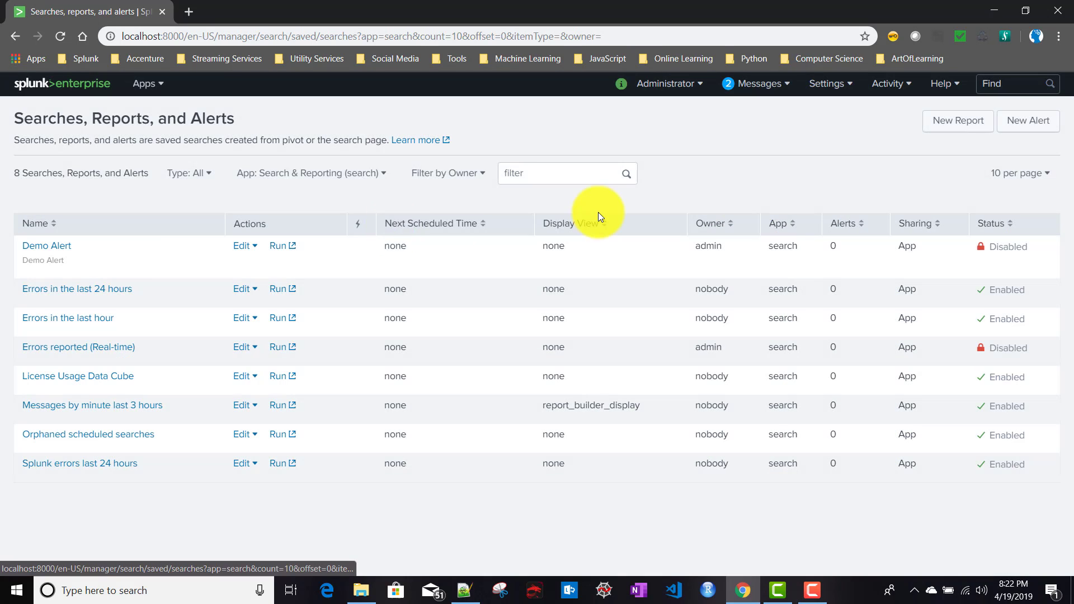
Reopen the Demo Alert for editing, set its trigger to For each result and enable throttling.
click(49, 255)
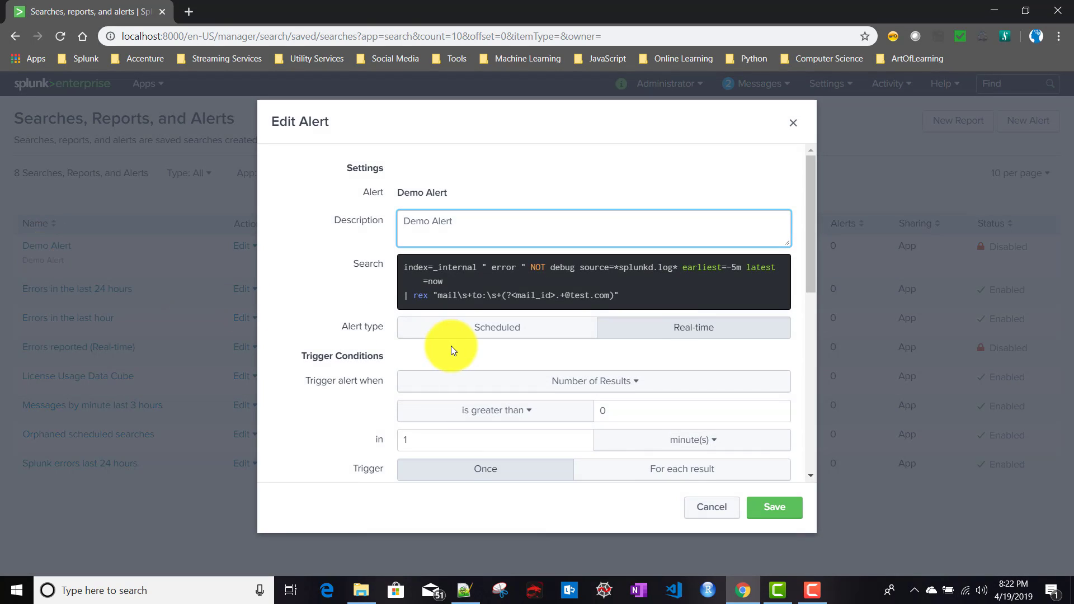
scroll(450, 346, down, 5)
click(652, 196)
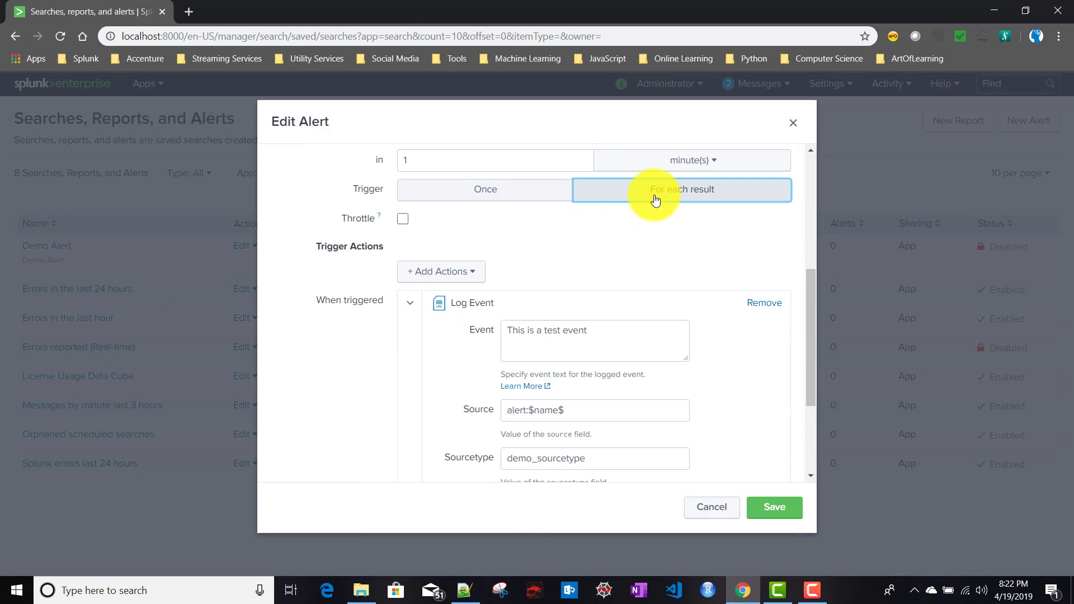
scroll(580, 320, up, 3)
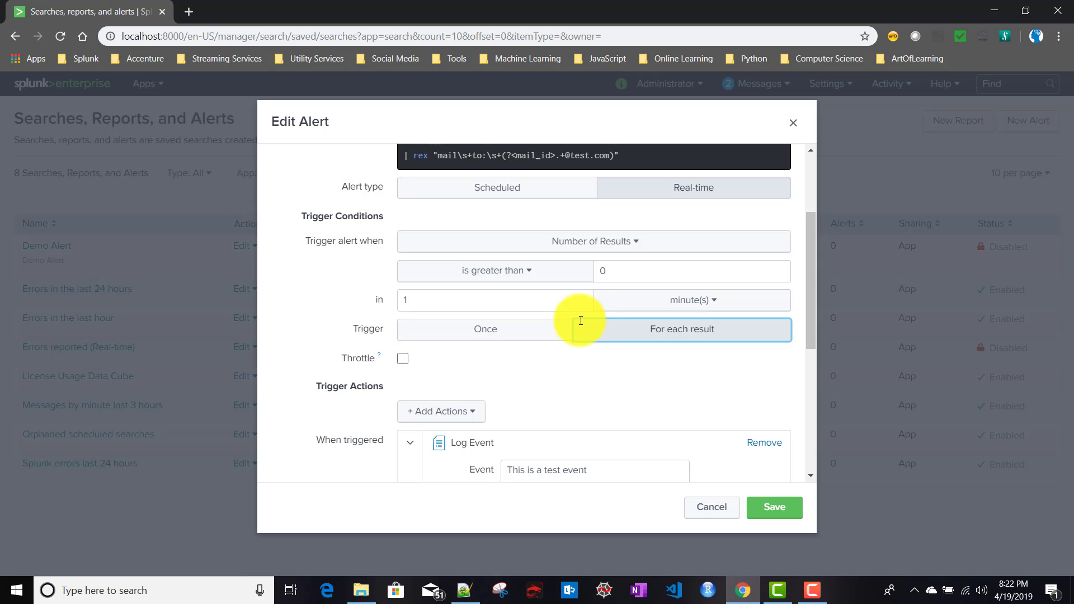
scroll(579, 320, up, 3)
scroll(580, 320, down, 3)
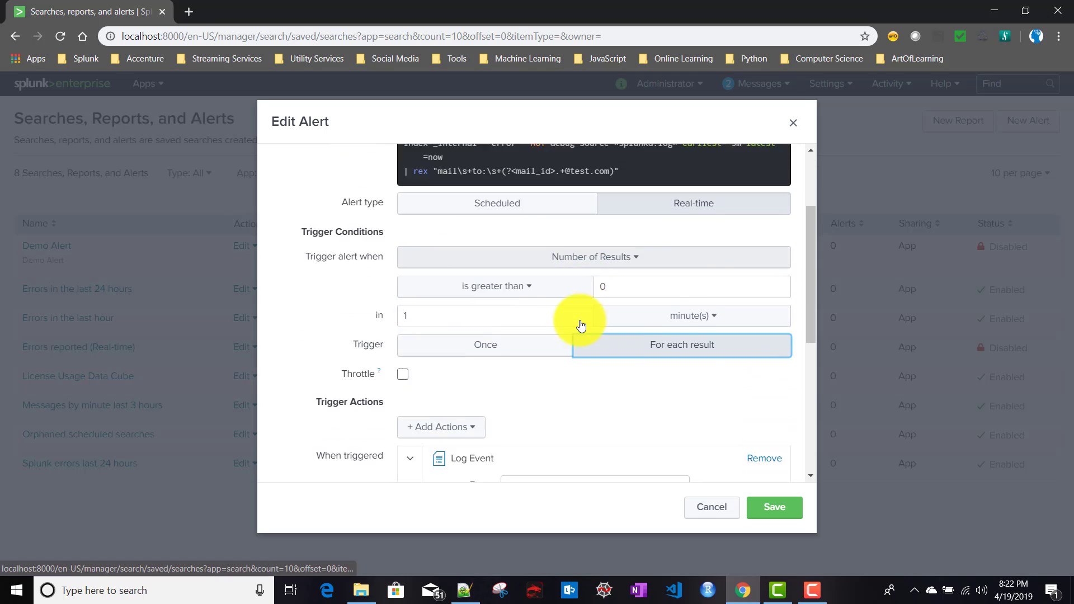
scroll(581, 324, down, 2)
scroll(580, 323, up, 1)
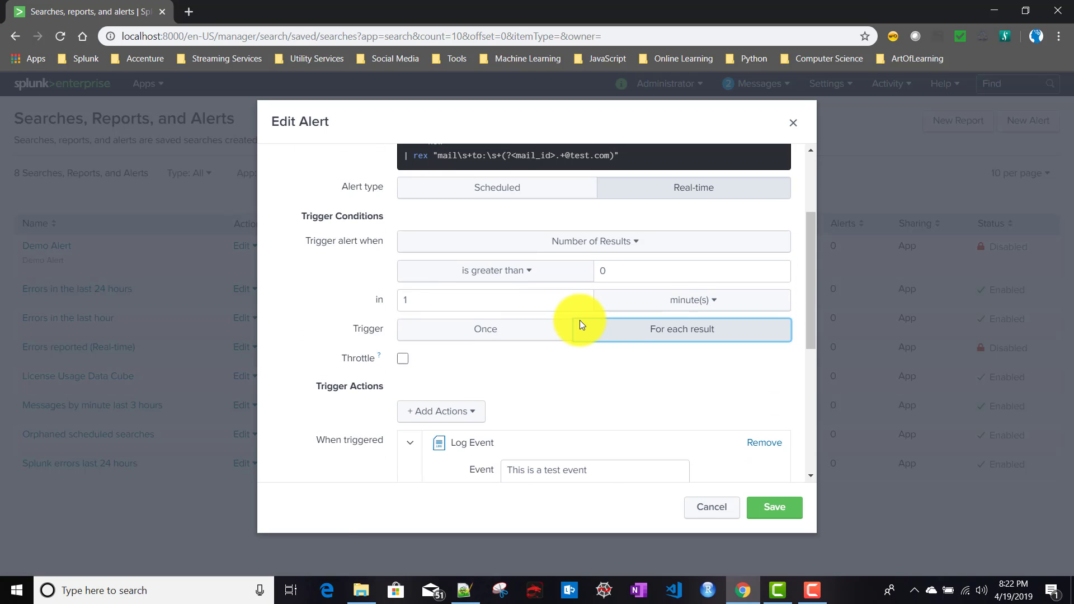
click(404, 361)
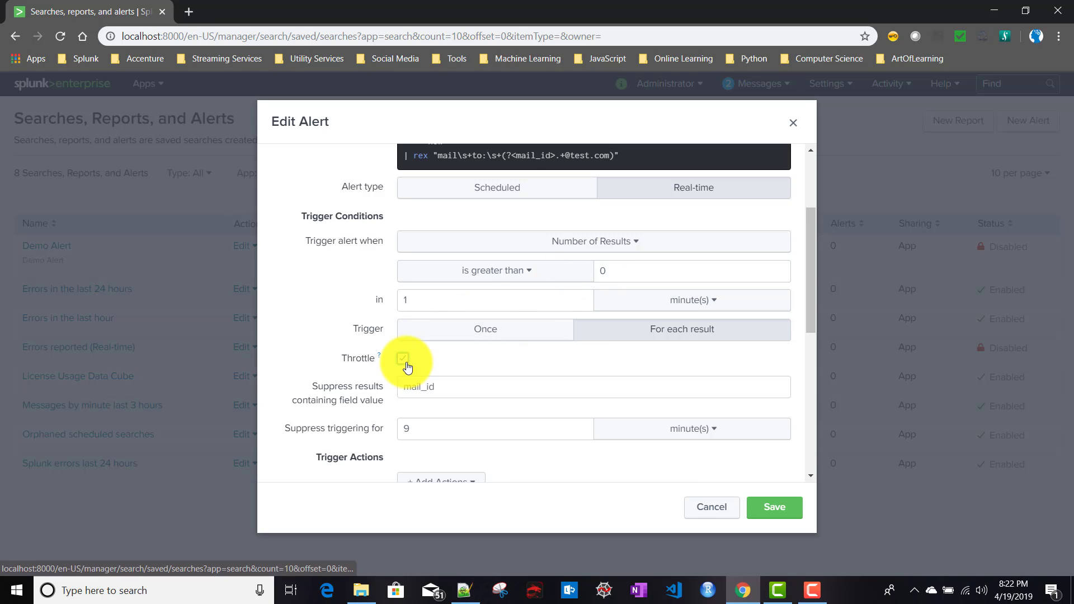
Check the mail_id suppression field against the search, check the suppression period, and save the Demo Alert.
scroll(684, 394, up, 1)
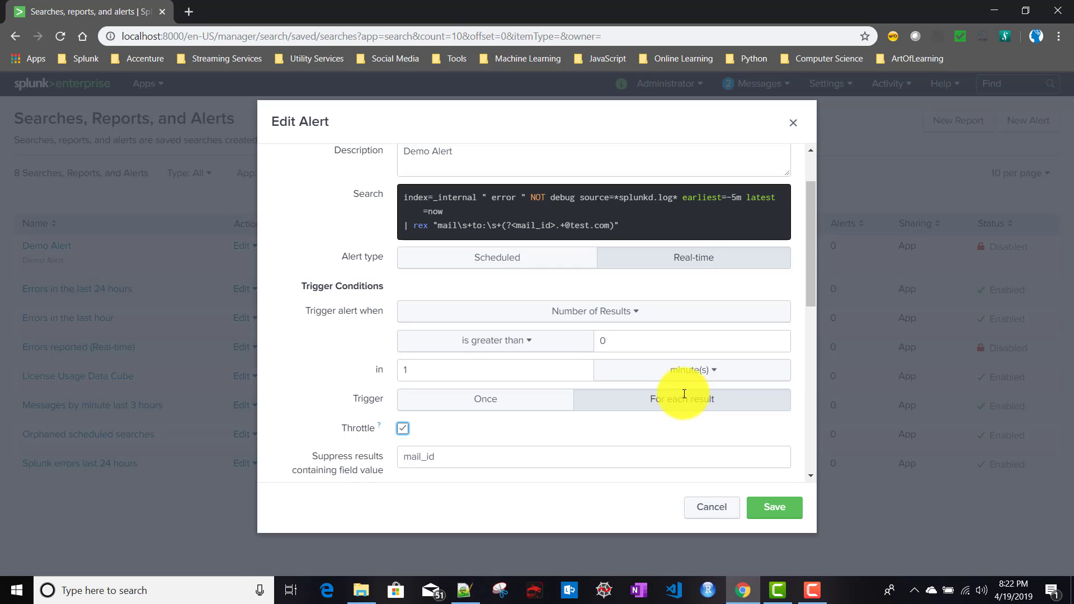
click(534, 225)
double_click(534, 225)
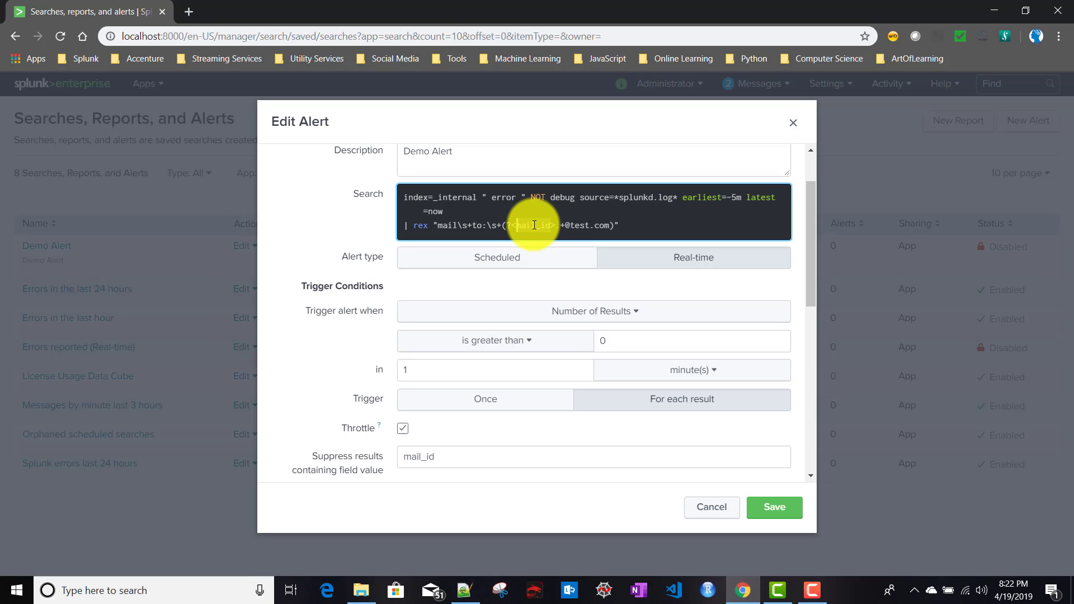
scroll(534, 225, down, 2)
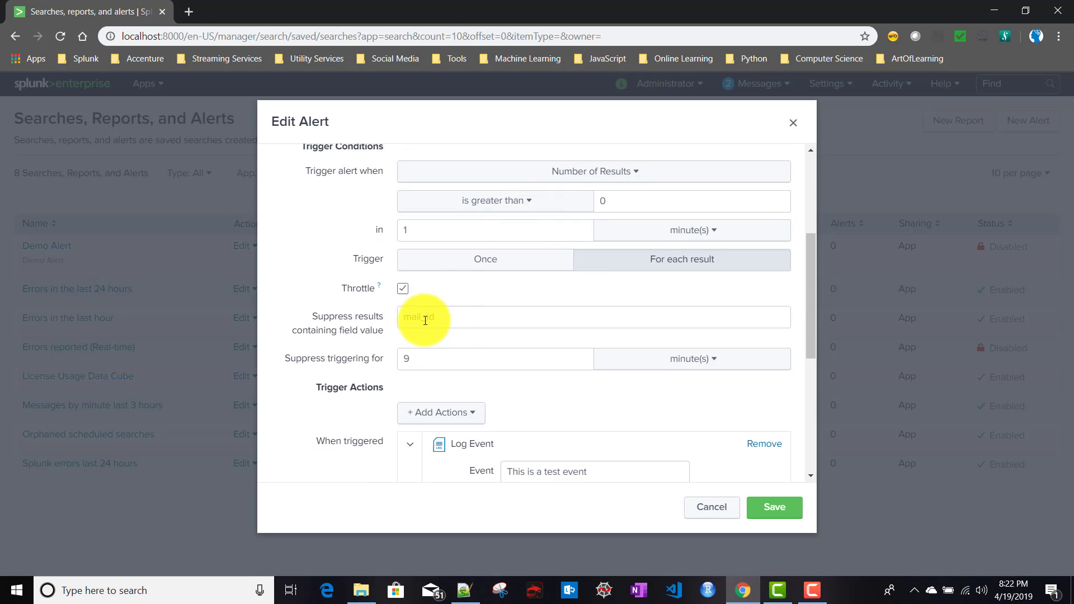
click(461, 319)
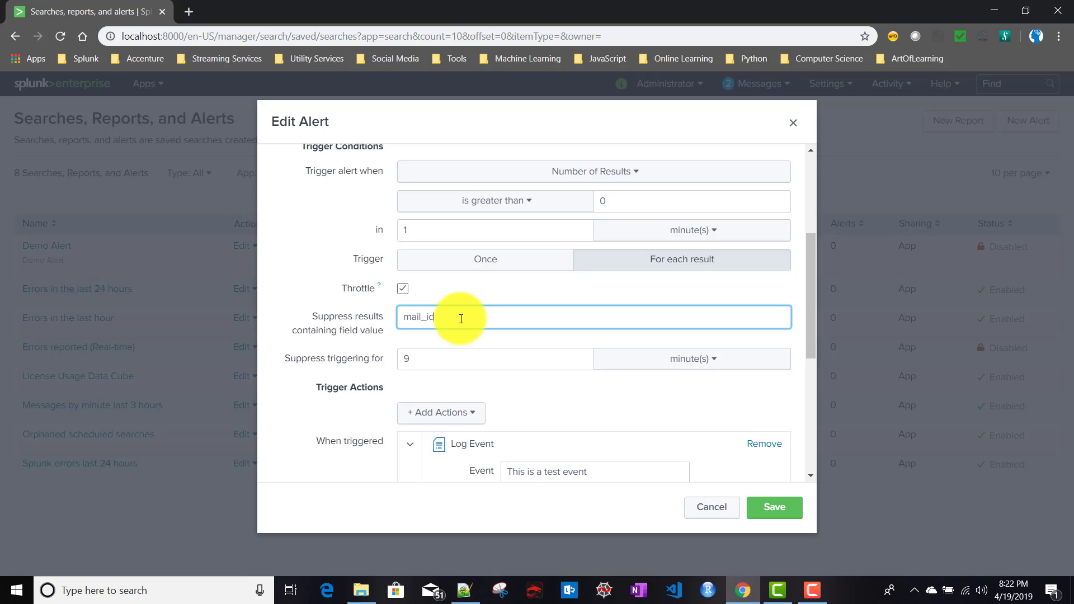
drag(461, 319, 399, 317)
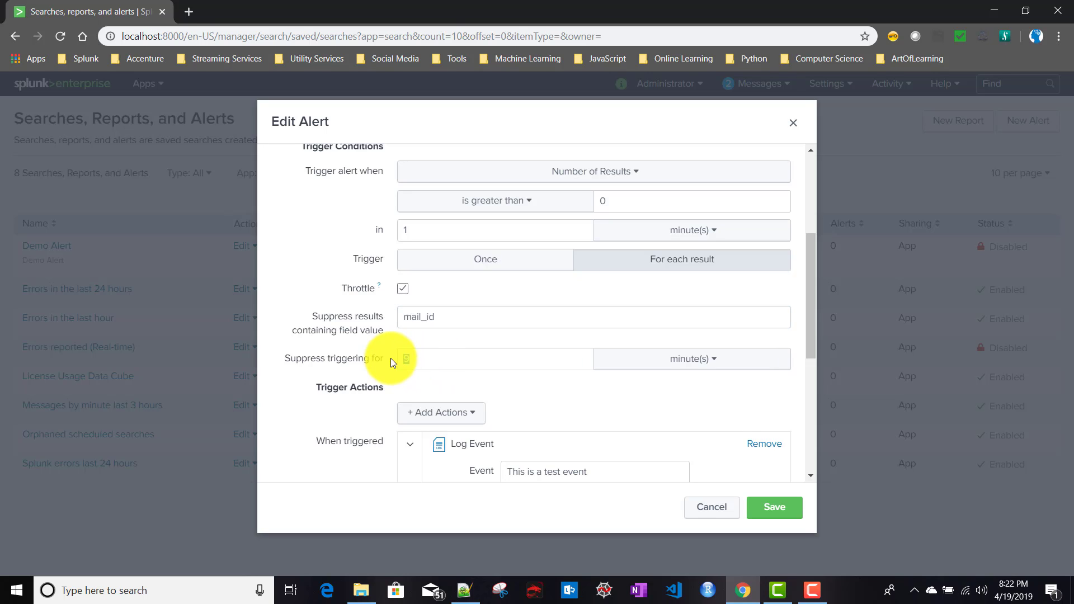
drag(390, 359, 498, 358)
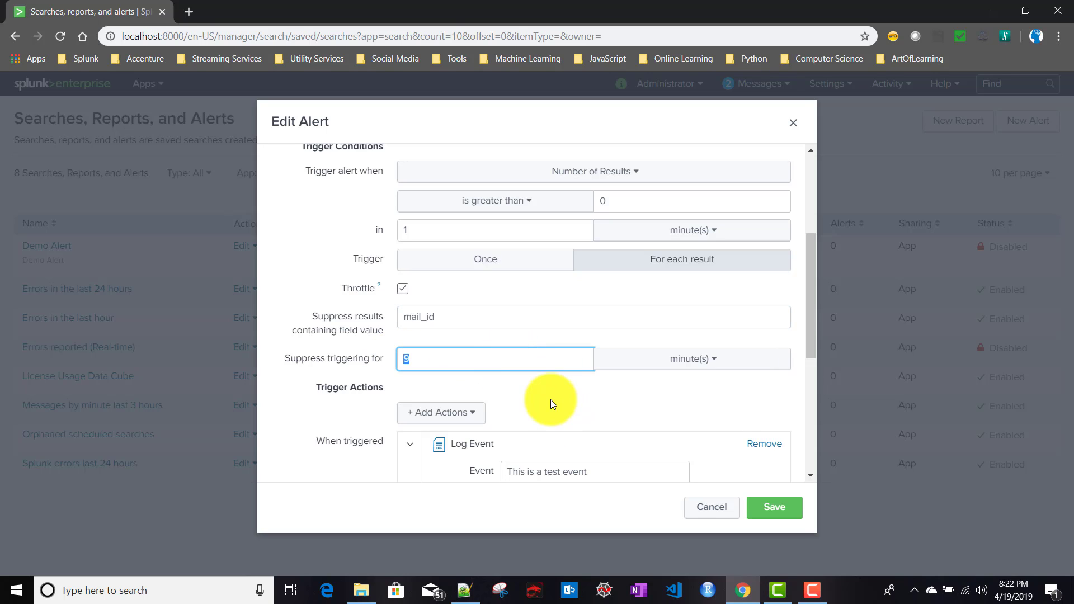
click(774, 506)
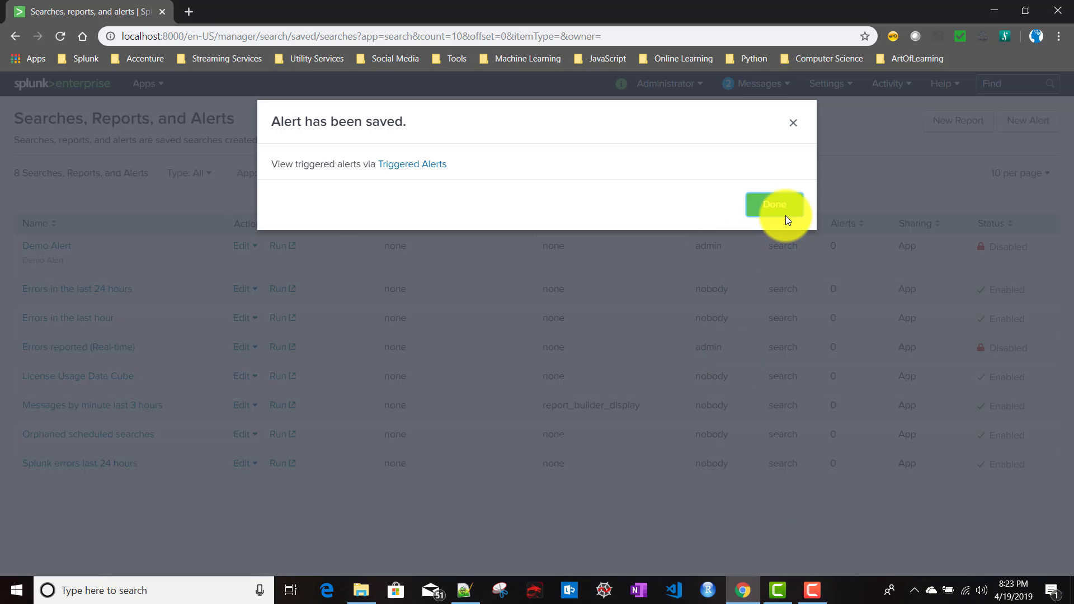
click(785, 218)
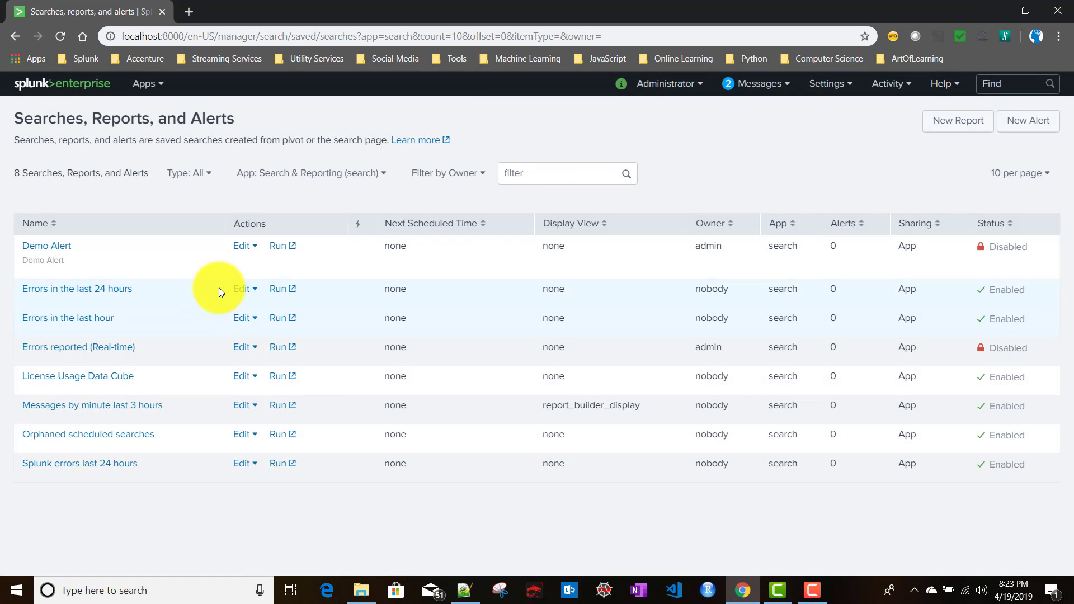
Enable the Demo Alert and confirm the change.
click(244, 246)
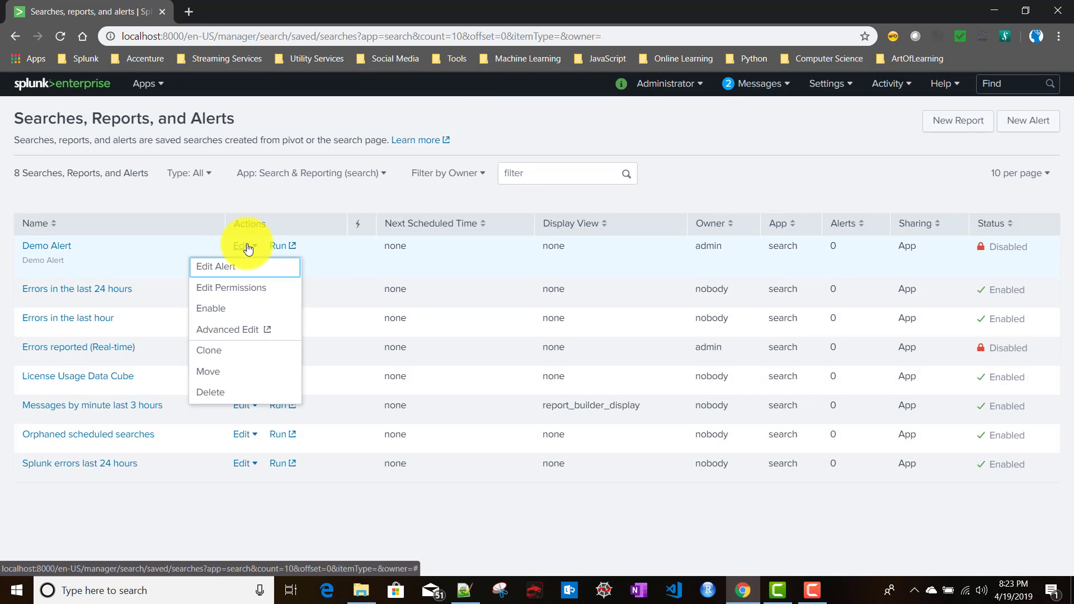
click(223, 308)
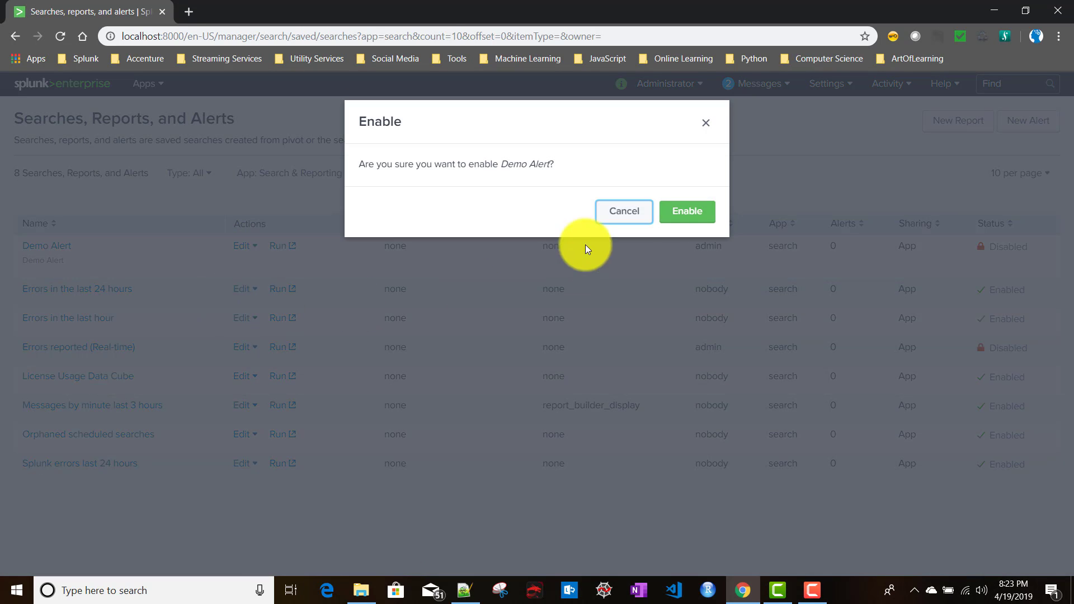
click(692, 214)
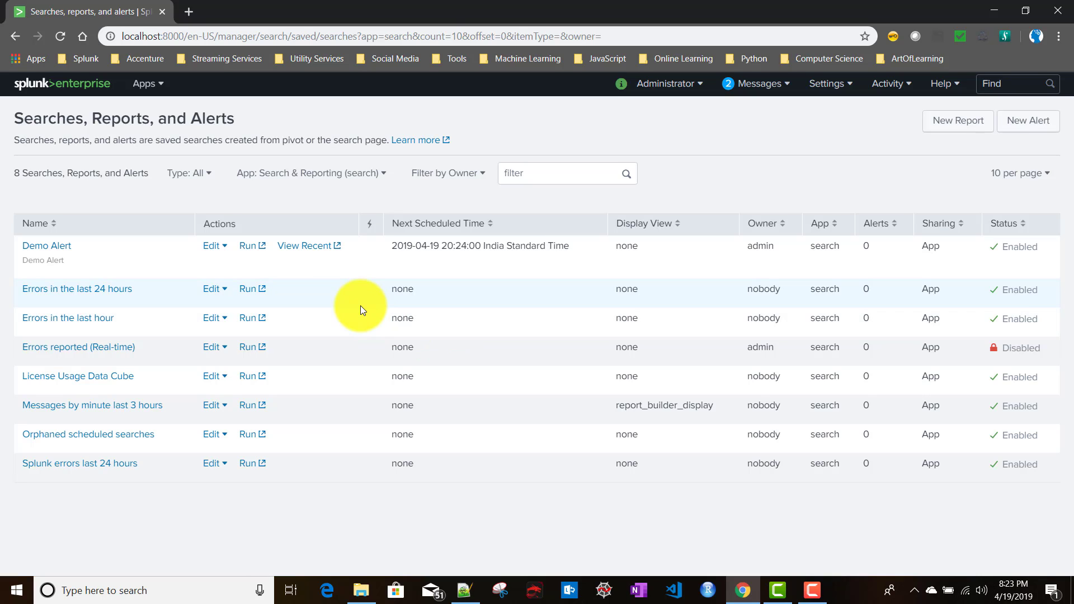
Filter the alerts list to the TMDB (tmdb) app and enable Error Generating Alert 2.
click(280, 174)
scroll(278, 322, down, 2)
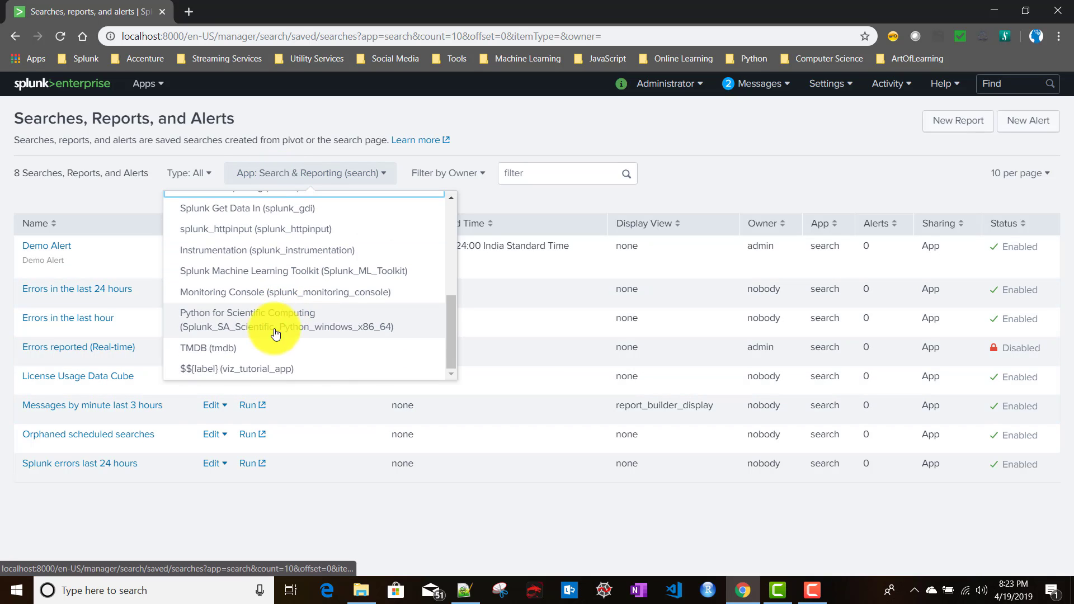
click(241, 349)
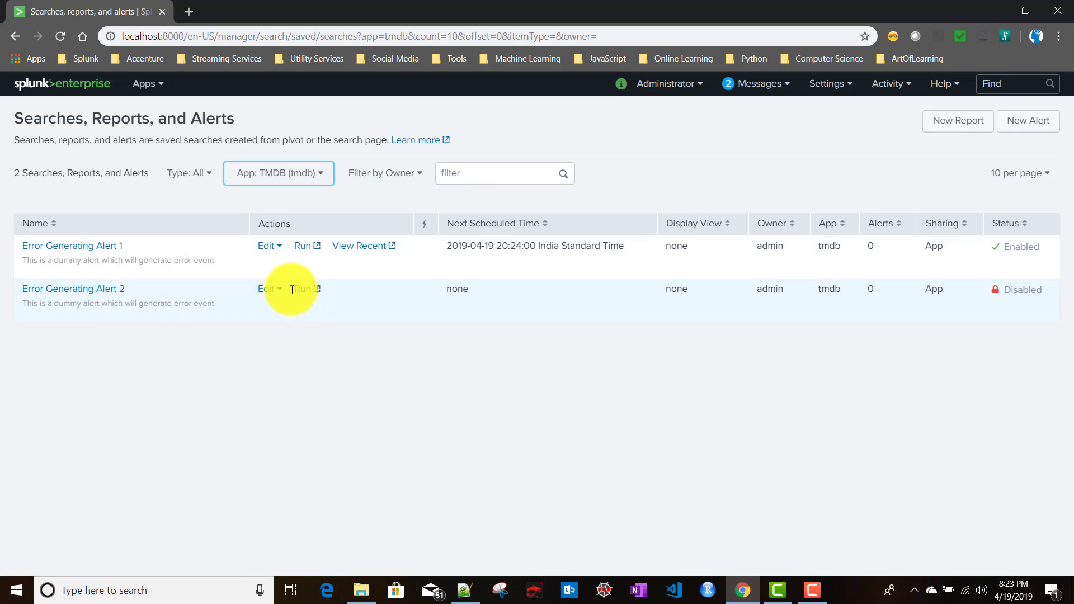
click(276, 297)
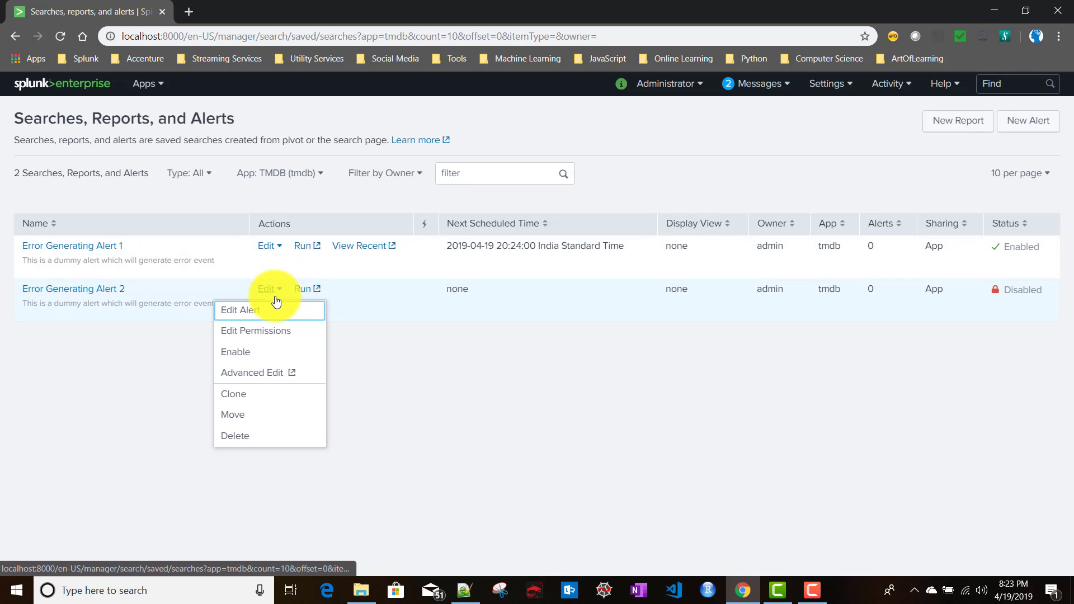
click(257, 353)
click(689, 211)
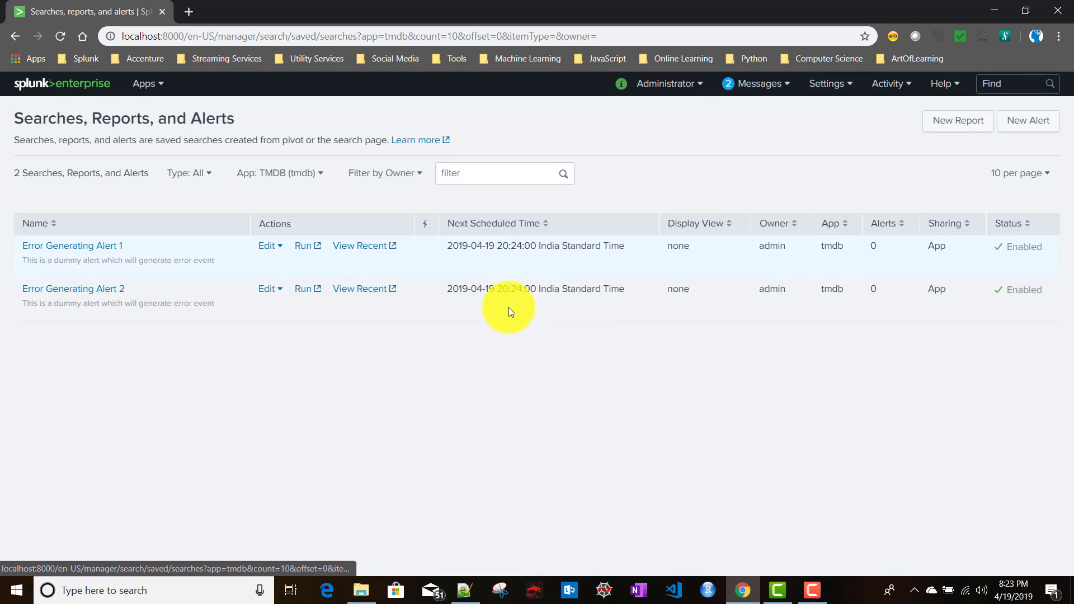
Filter the list to the Search & Reporting app and view the Demo Alert's recent jobs.
click(283, 178)
scroll(224, 345, up, 3)
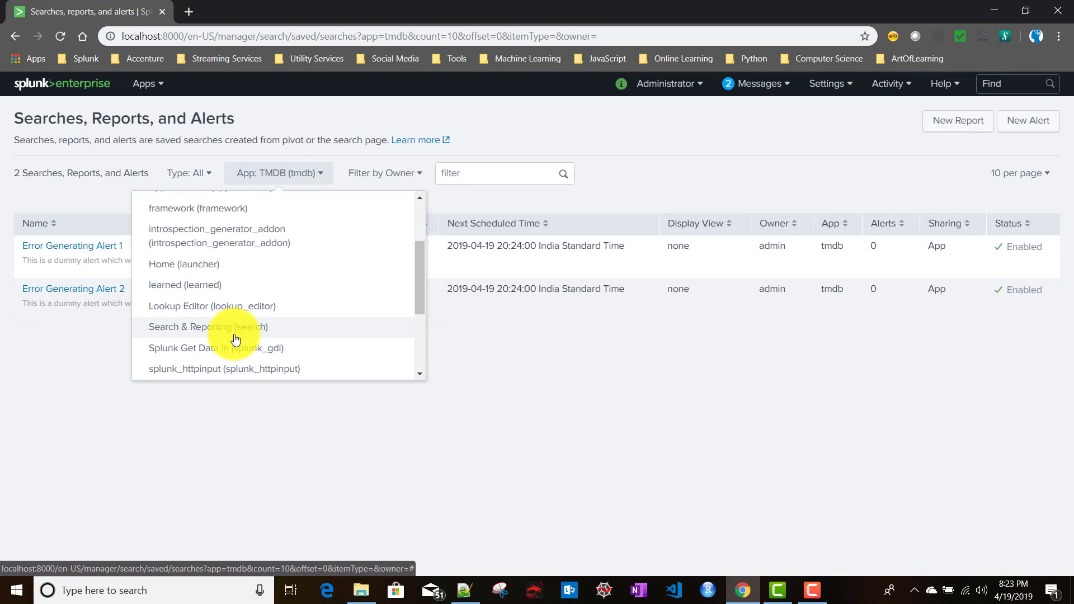
click(229, 333)
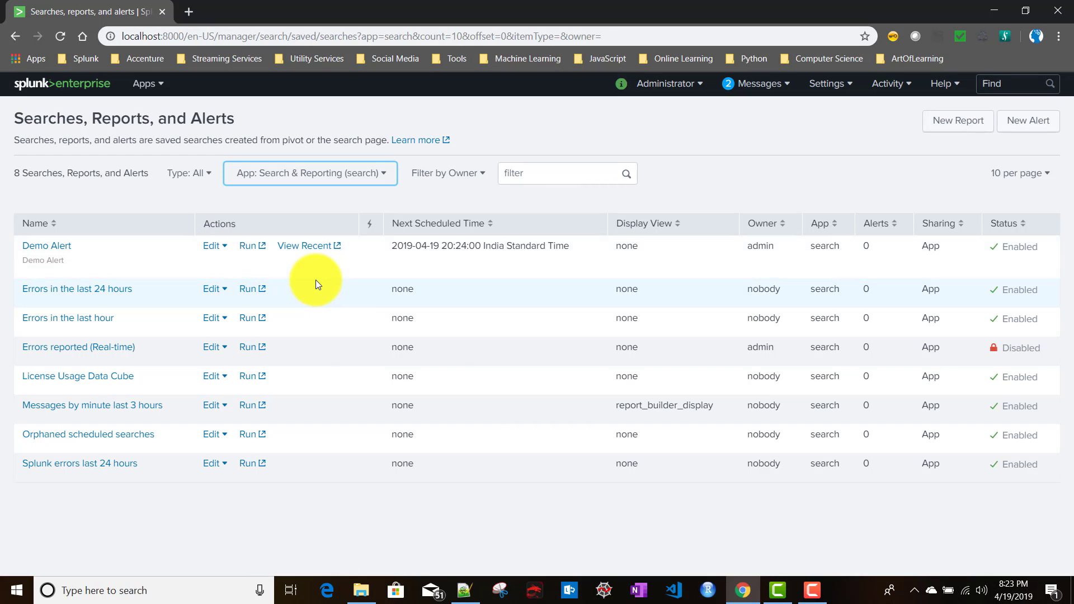
click(307, 247)
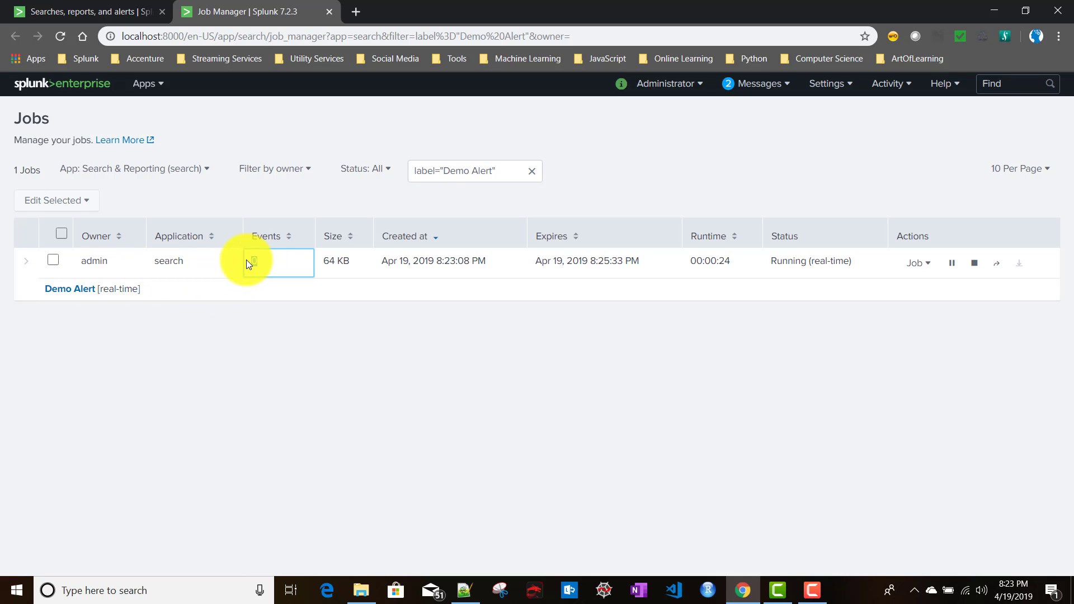
Run the Demo Alert's search from the alerts list, set its time range to Last 15 minutes, and review the matching events.
click(92, 7)
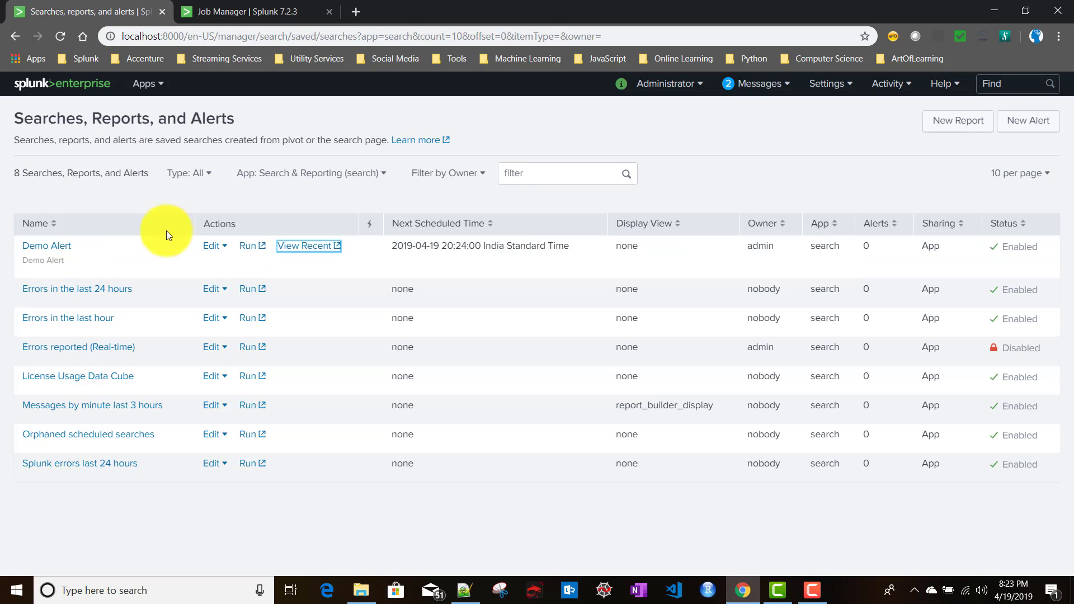
click(249, 246)
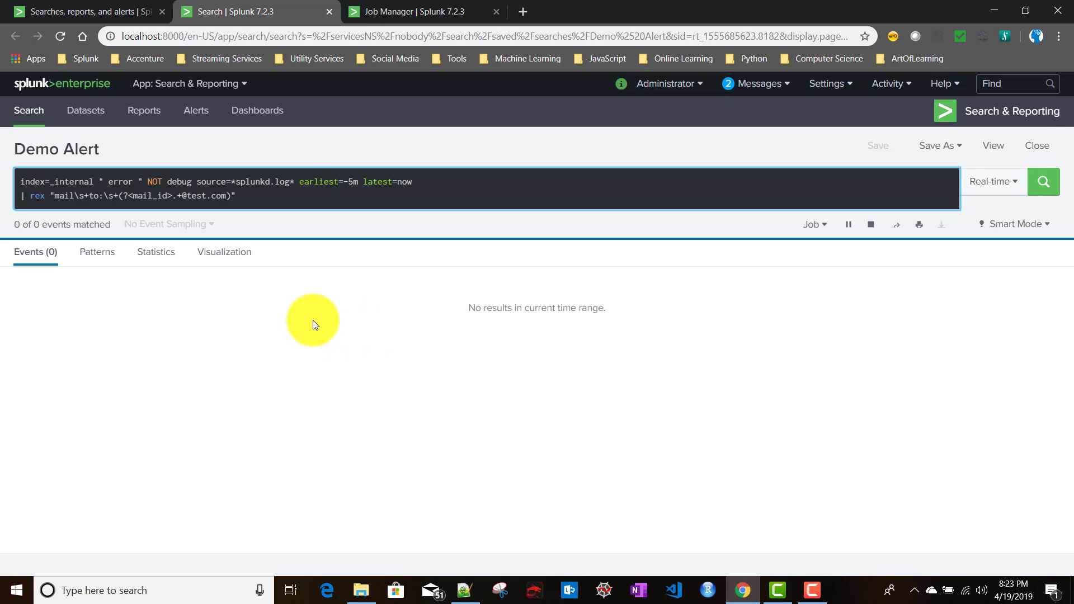
click(994, 189)
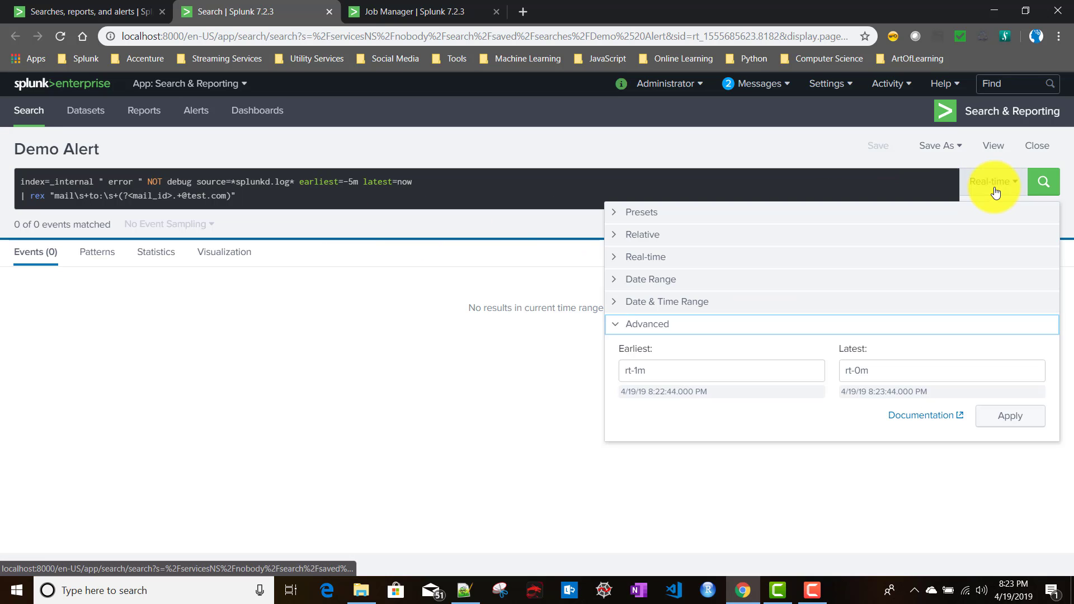
click(761, 214)
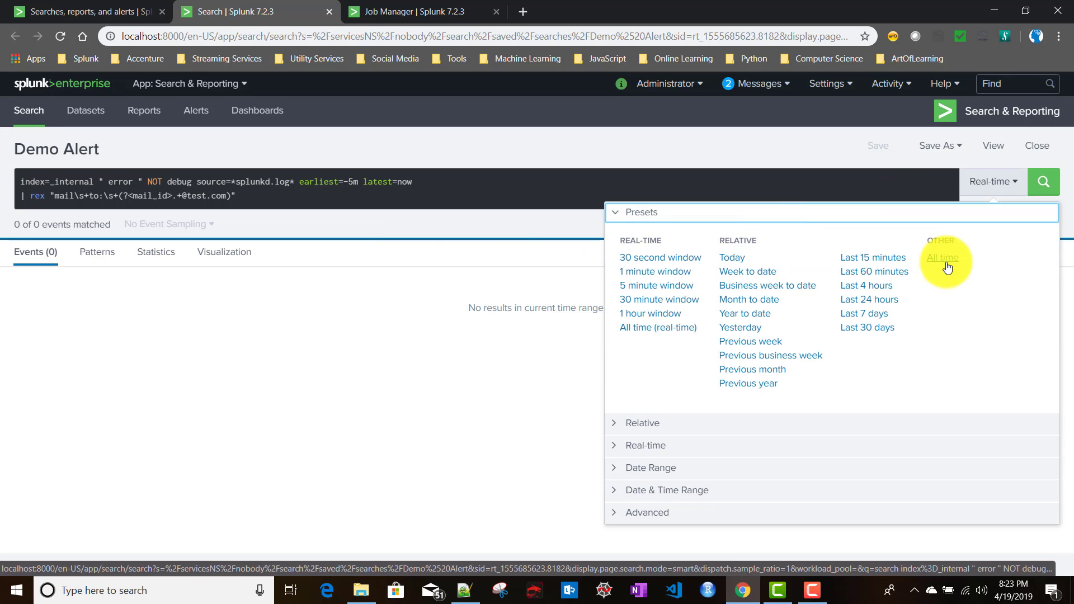
click(874, 258)
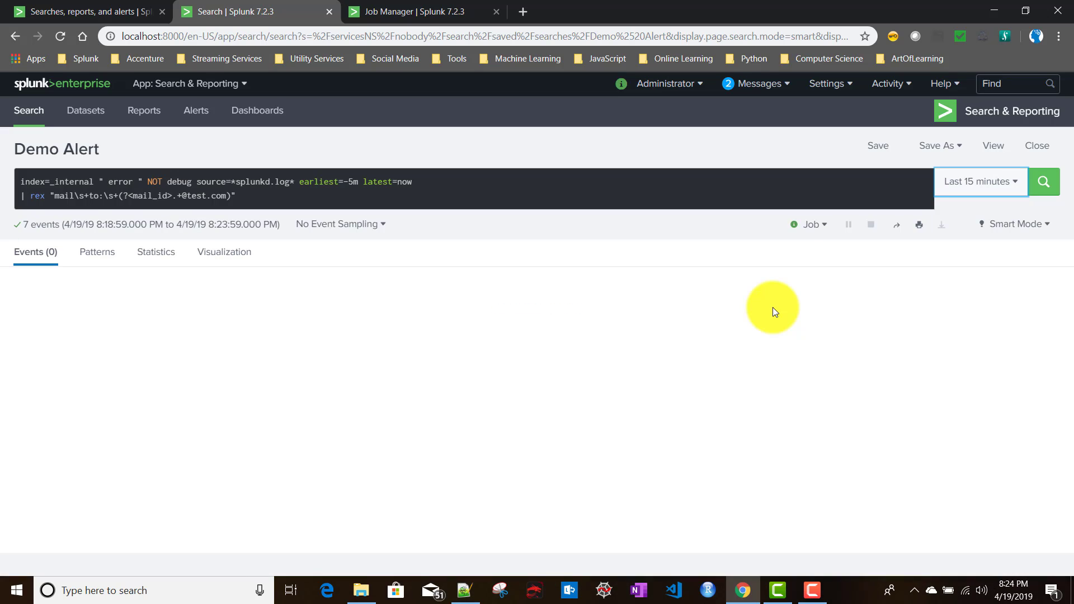
scroll(750, 402, down, 1)
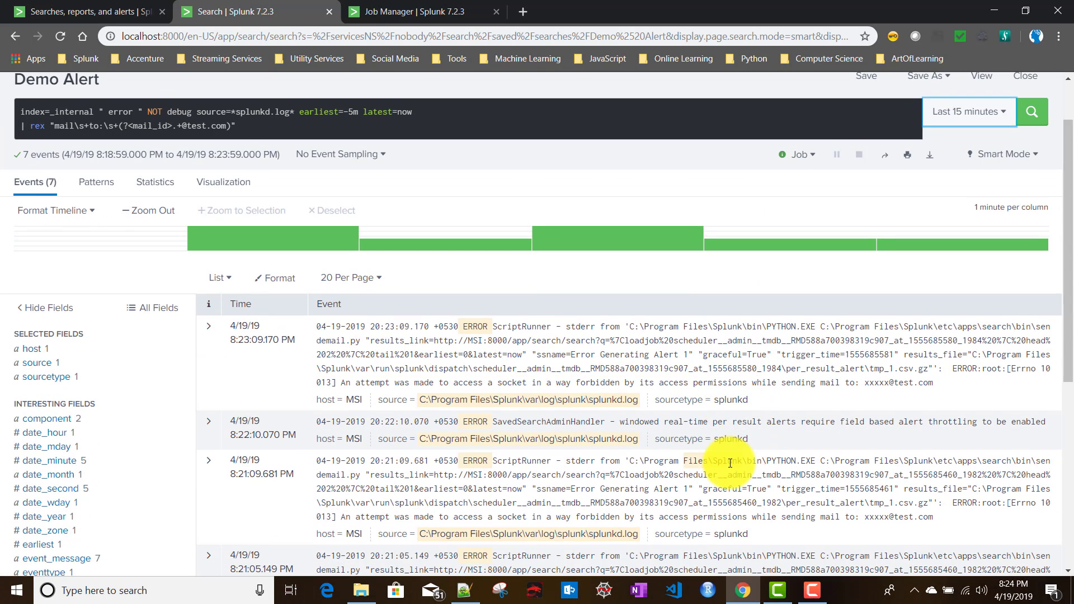
scroll(730, 463, up, 1)
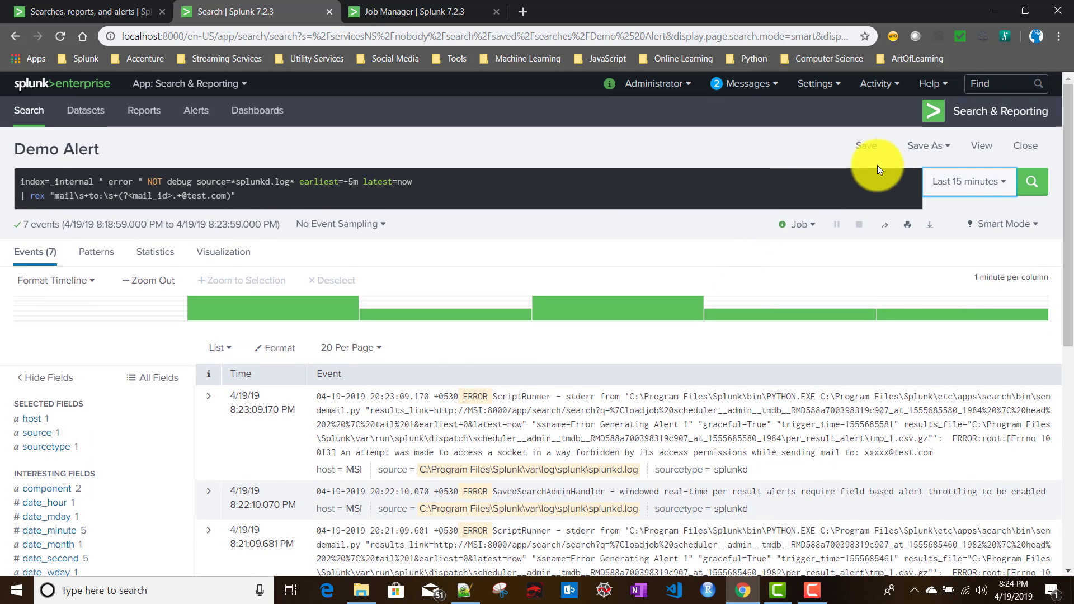
Recheck the Demo Alert's recent jobs and run its search over the real-time 1 minute window.
click(972, 181)
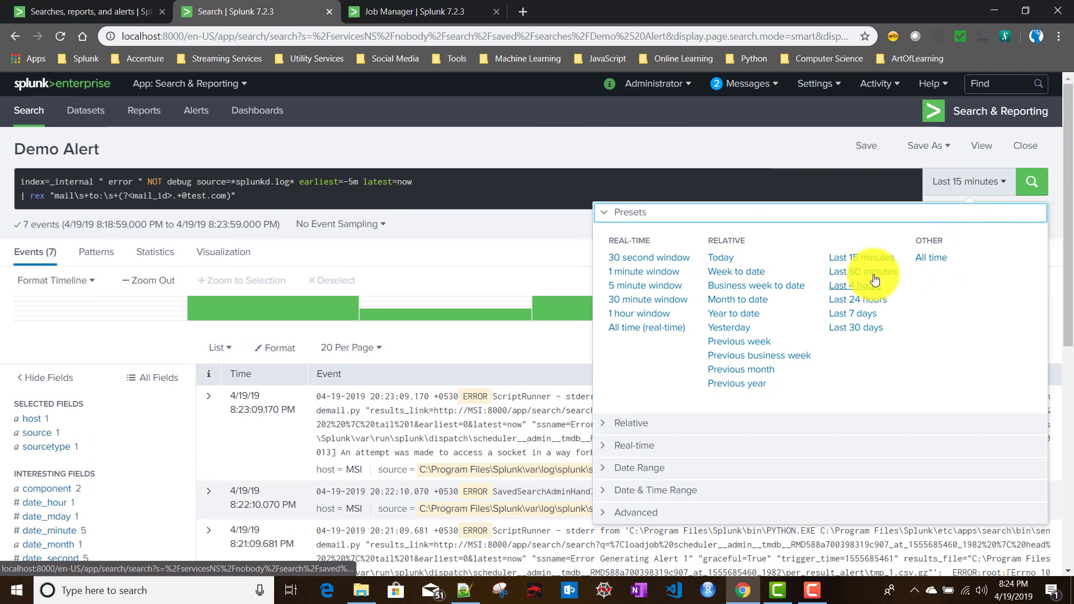
click(106, 7)
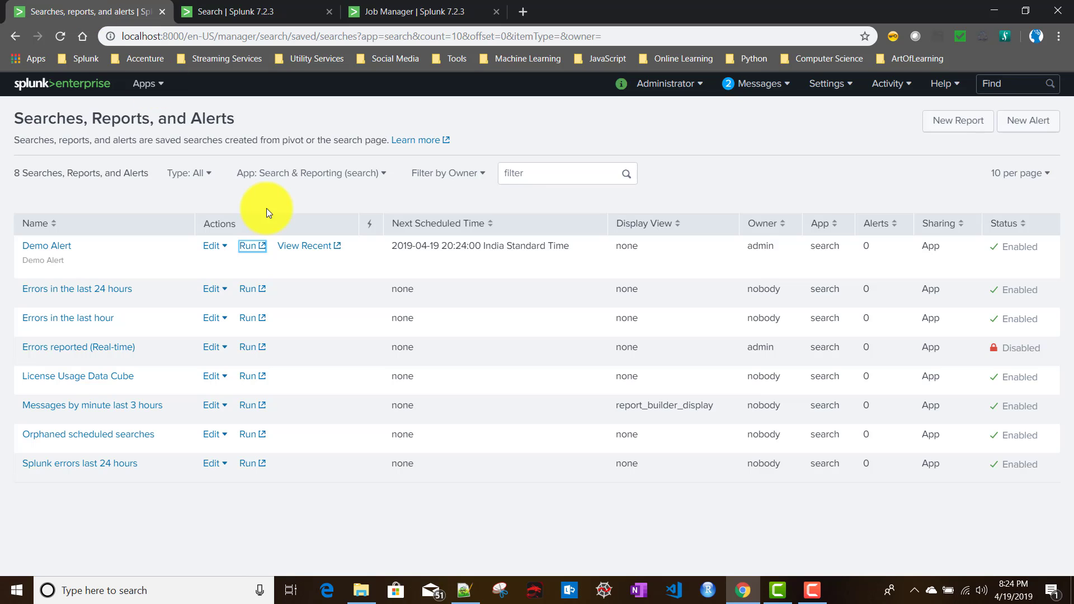
click(304, 247)
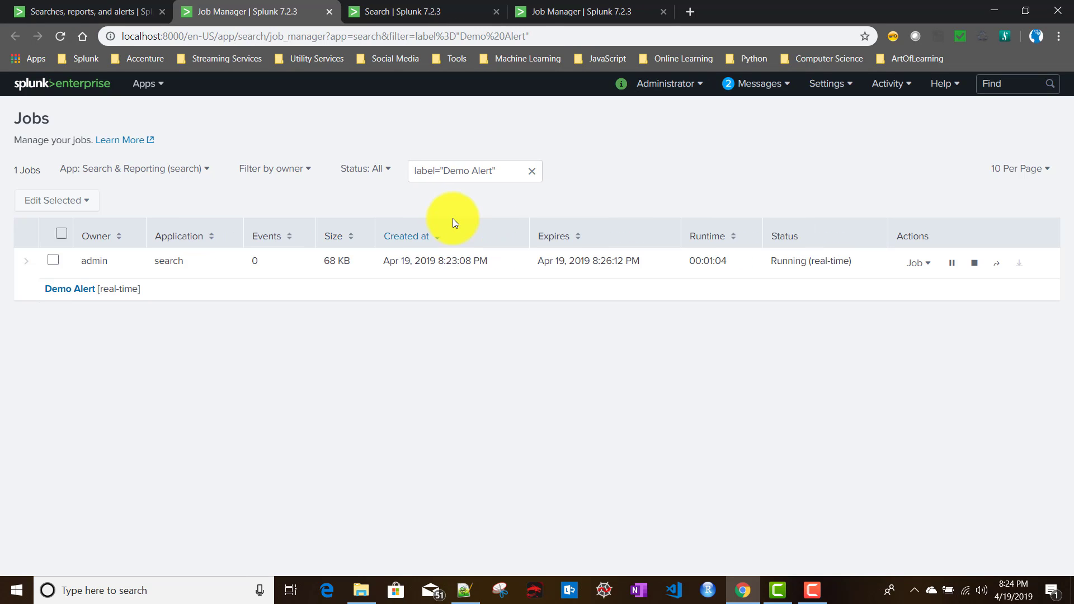
click(404, 7)
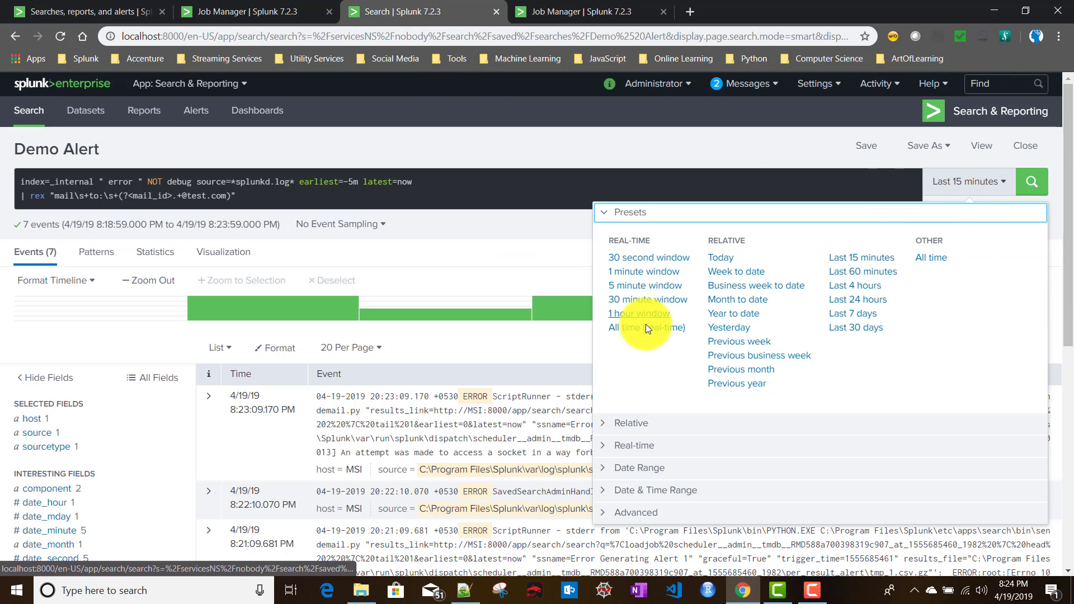
click(644, 271)
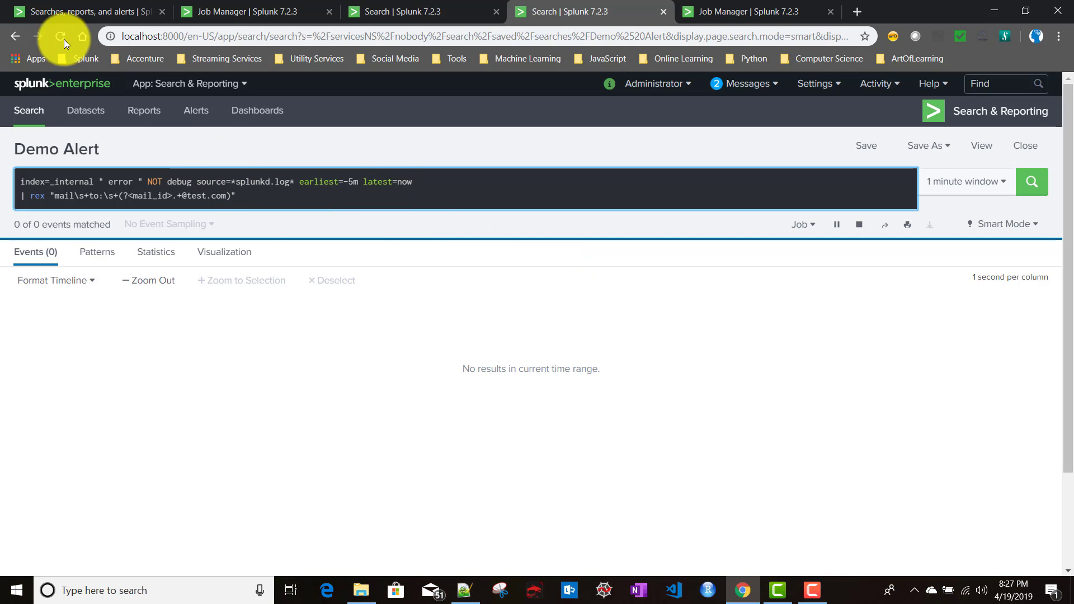
Review the open index=main and Demo Alert searches, checking the earliest and latest time modifiers in the alert's query.
click(55, 11)
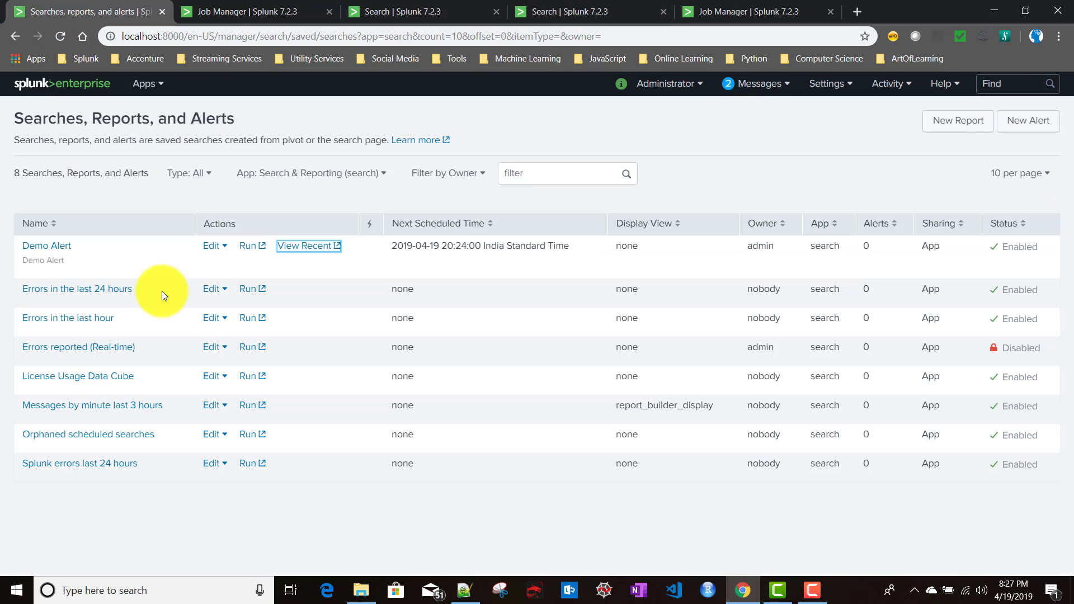
click(435, 11)
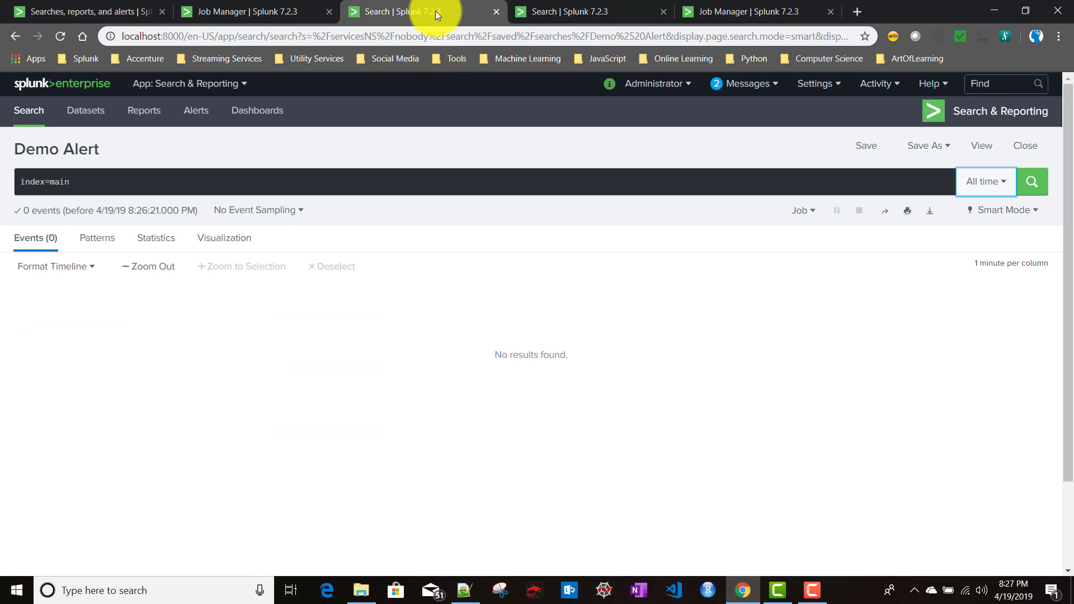
click(579, 16)
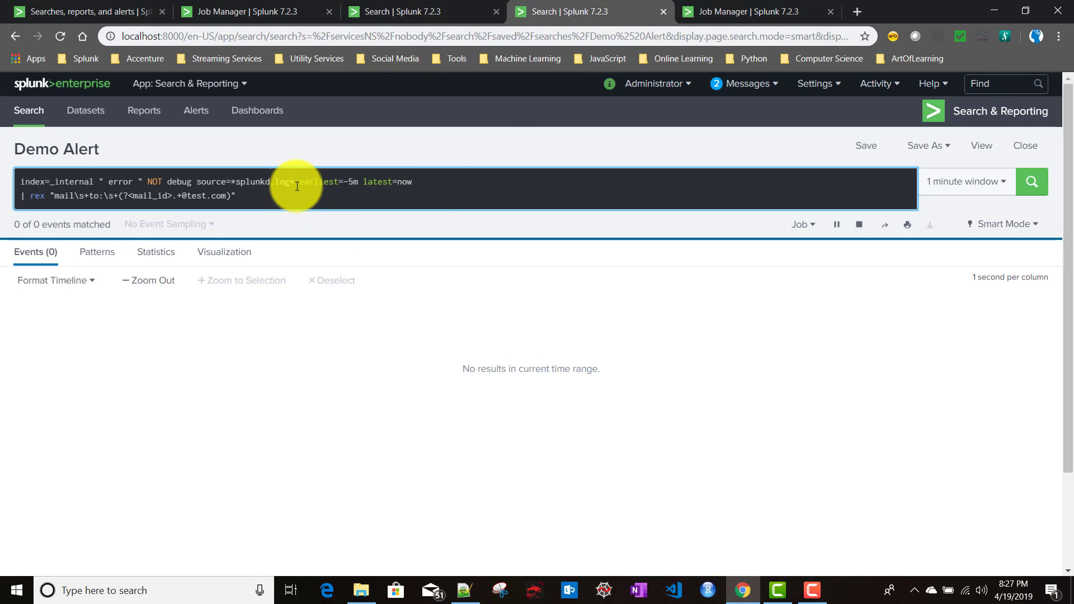
drag(297, 186, 431, 182)
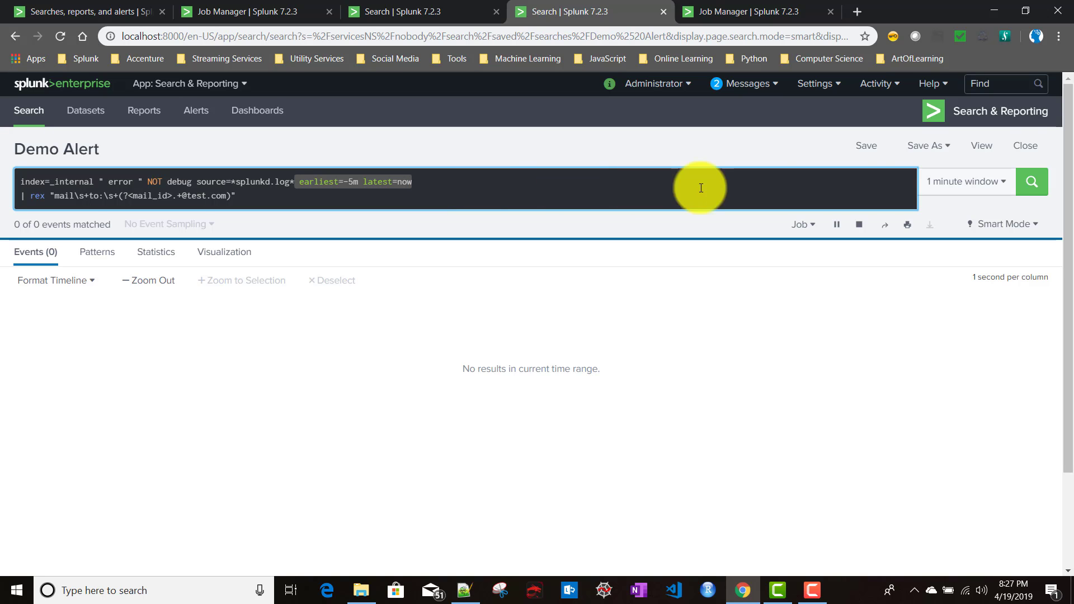
Remove earliest=-5m latest=now from the Demo Alert's search, check its log event action, and save the alert.
click(71, 11)
click(61, 249)
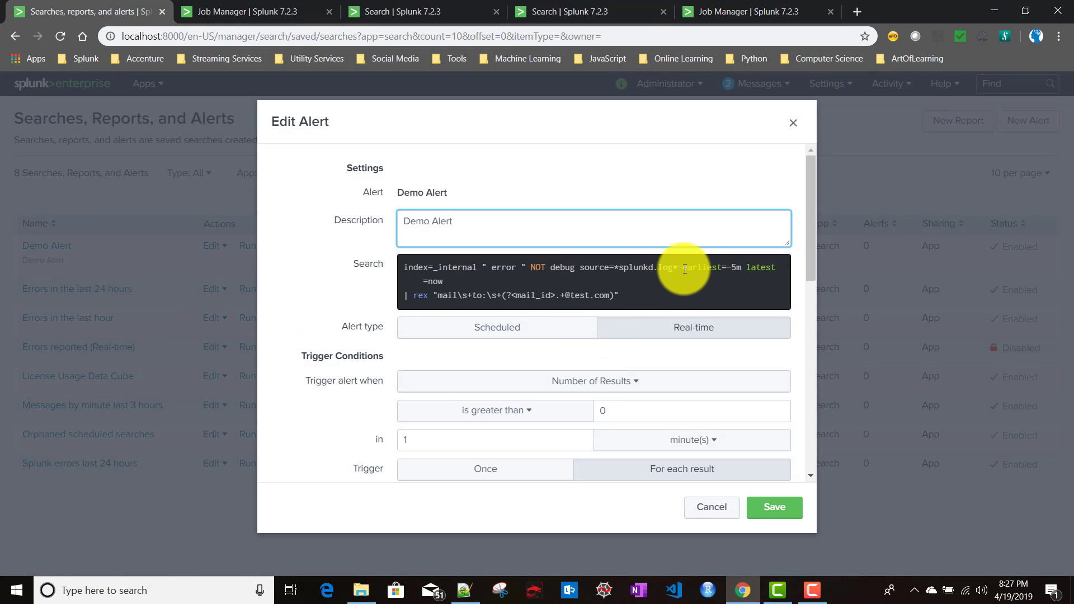
drag(683, 268, 456, 284)
key(BackSpace)
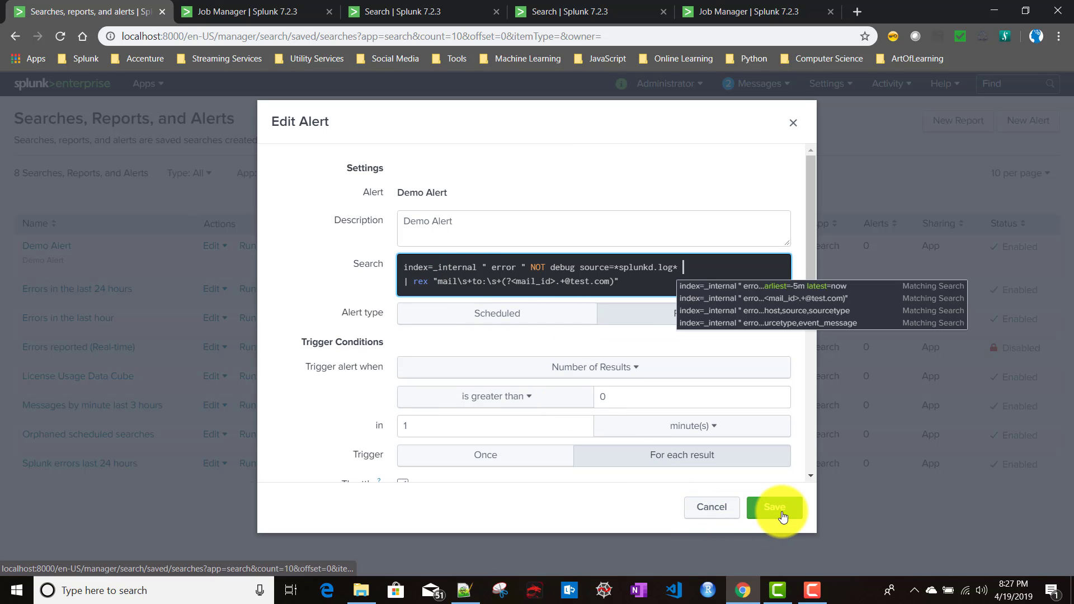
scroll(575, 420, down, 7)
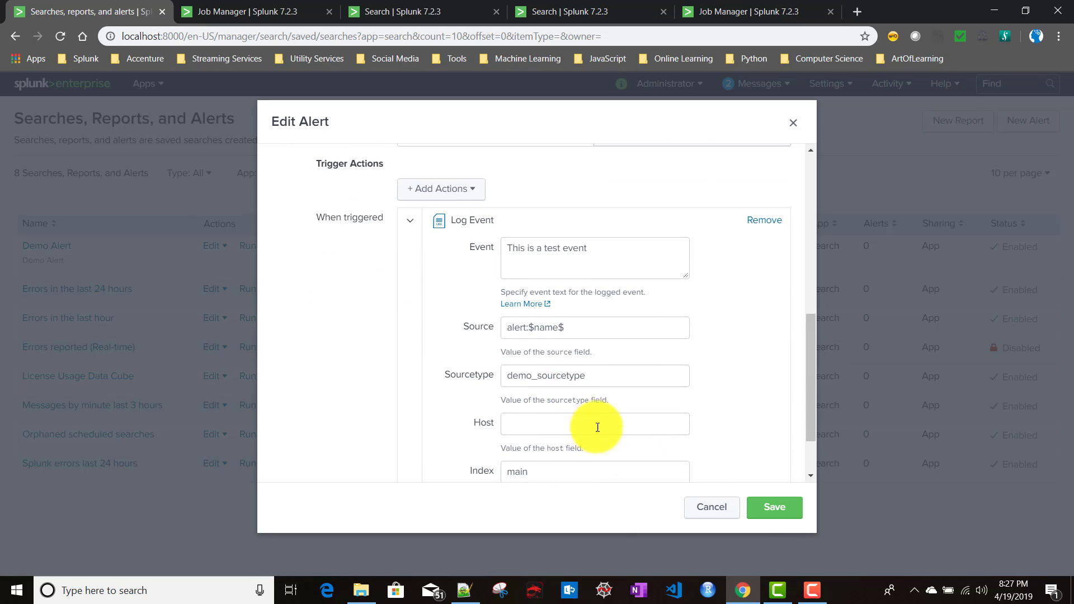
click(779, 507)
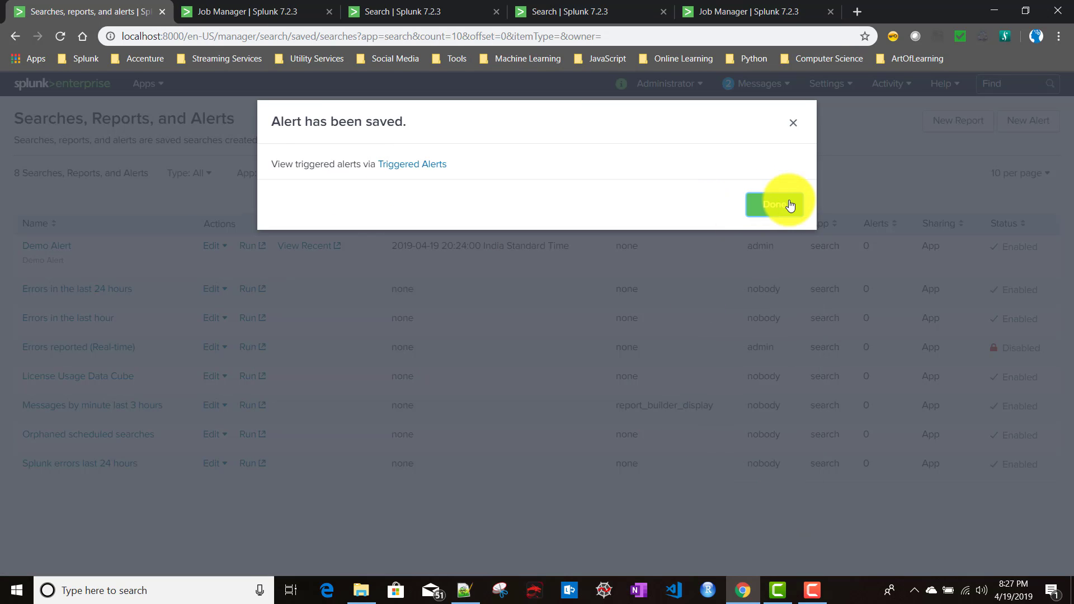
click(790, 205)
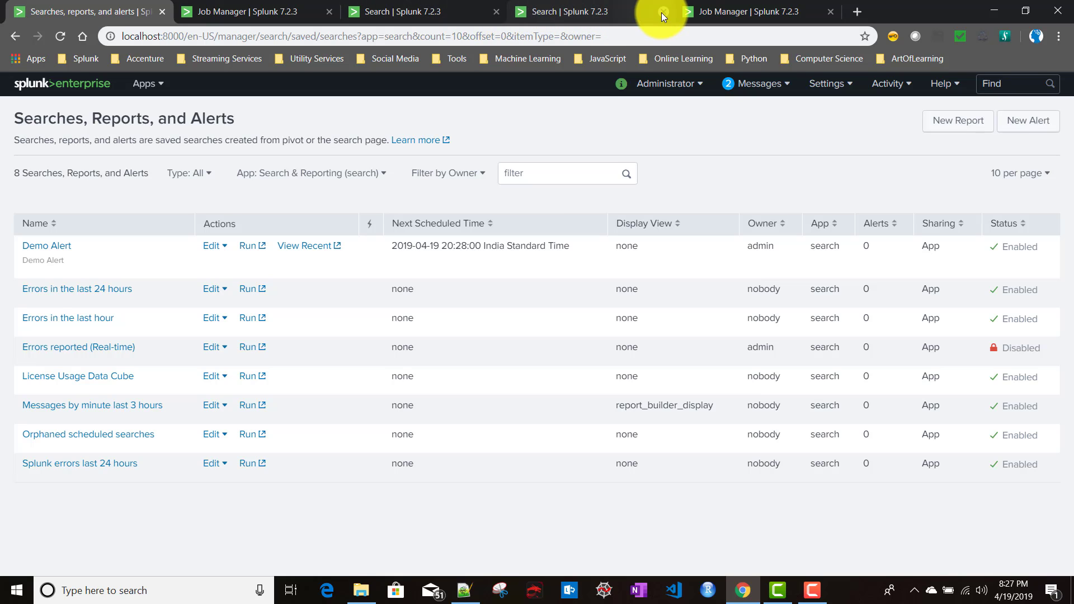
Close the extra job and search tabs and view the Demo Alert's recent jobs.
click(831, 11)
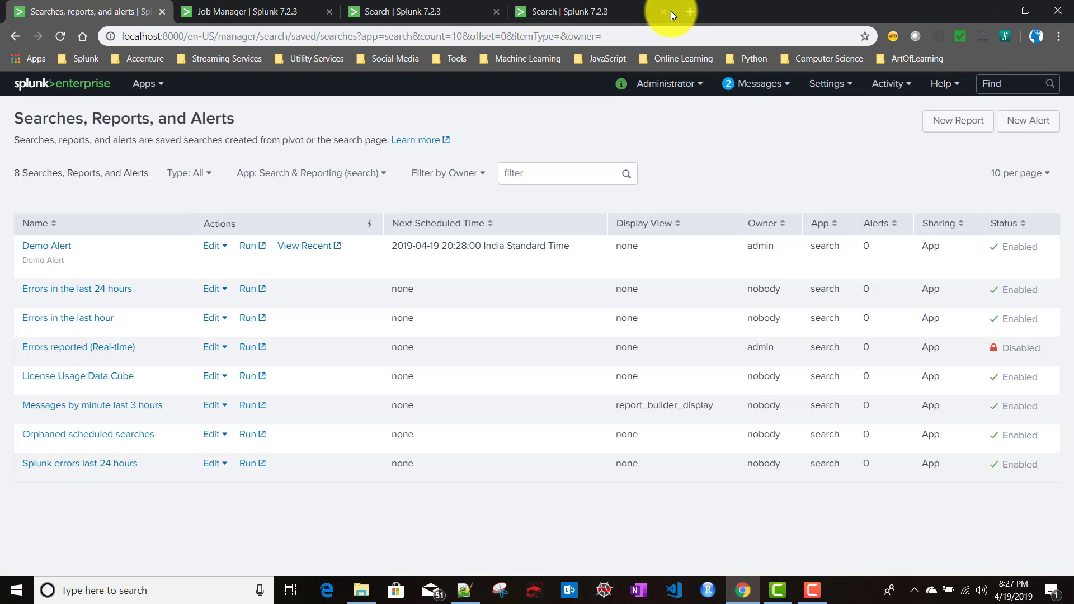
click(664, 12)
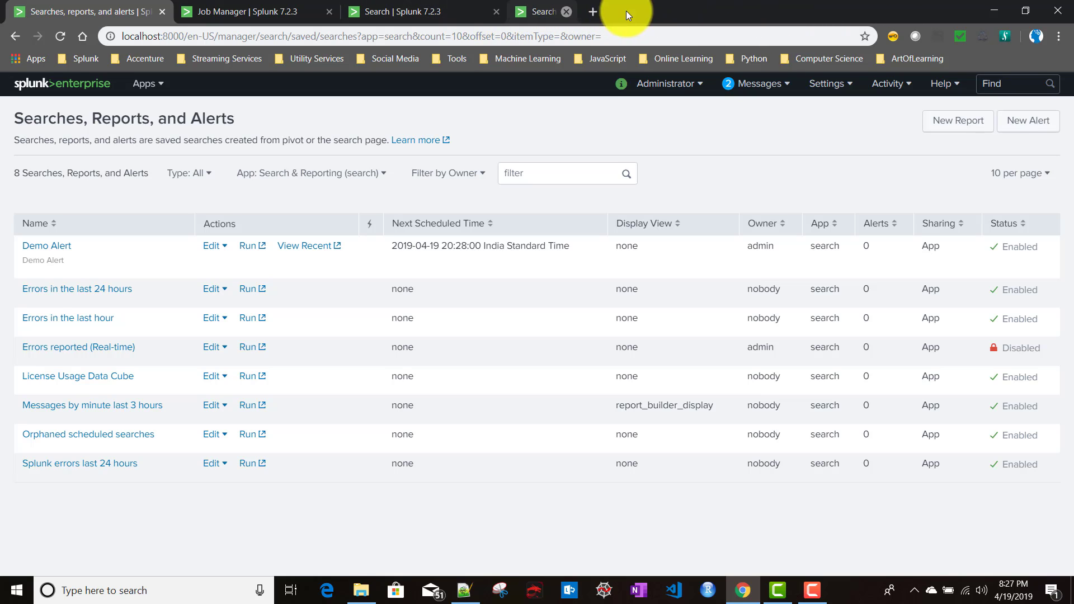
click(496, 11)
click(324, 11)
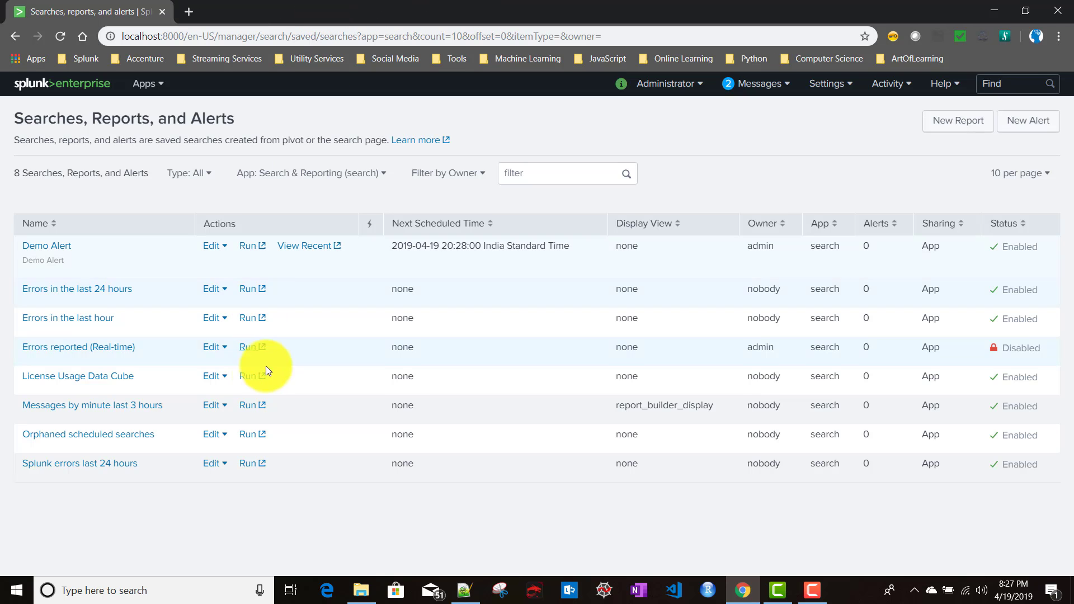
click(302, 247)
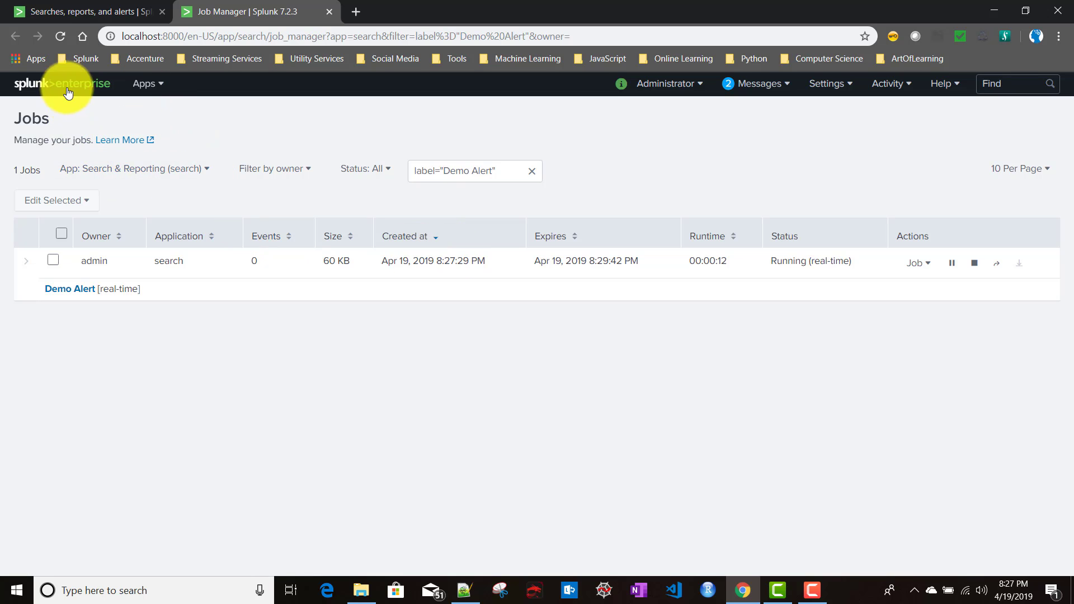
Compare the Demo Alert's next scheduled time with the system clock and refresh its list of recent jobs.
click(59, 37)
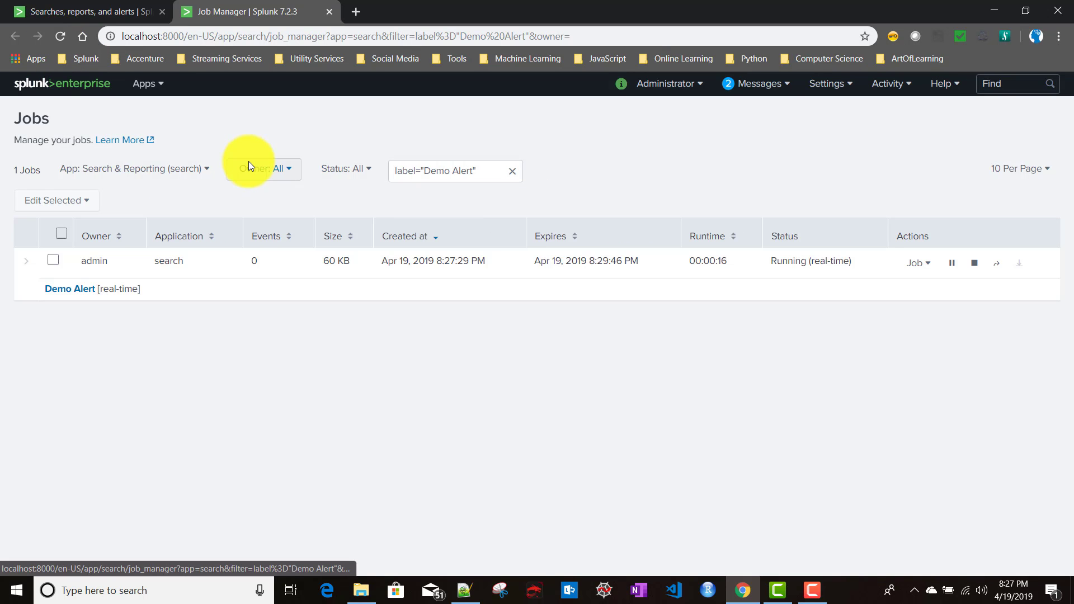
click(102, 13)
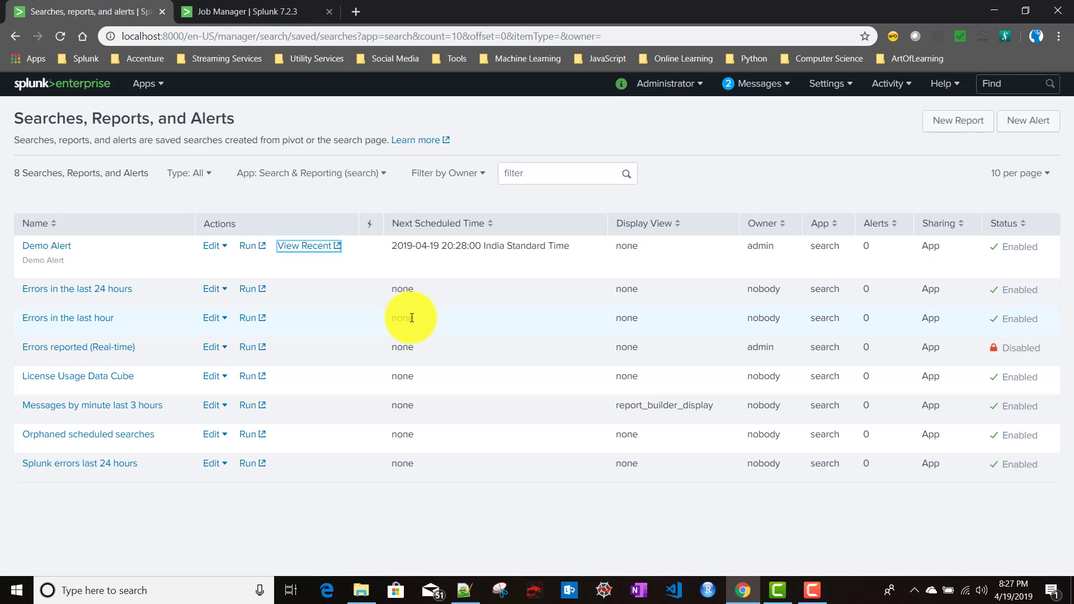
click(454, 245)
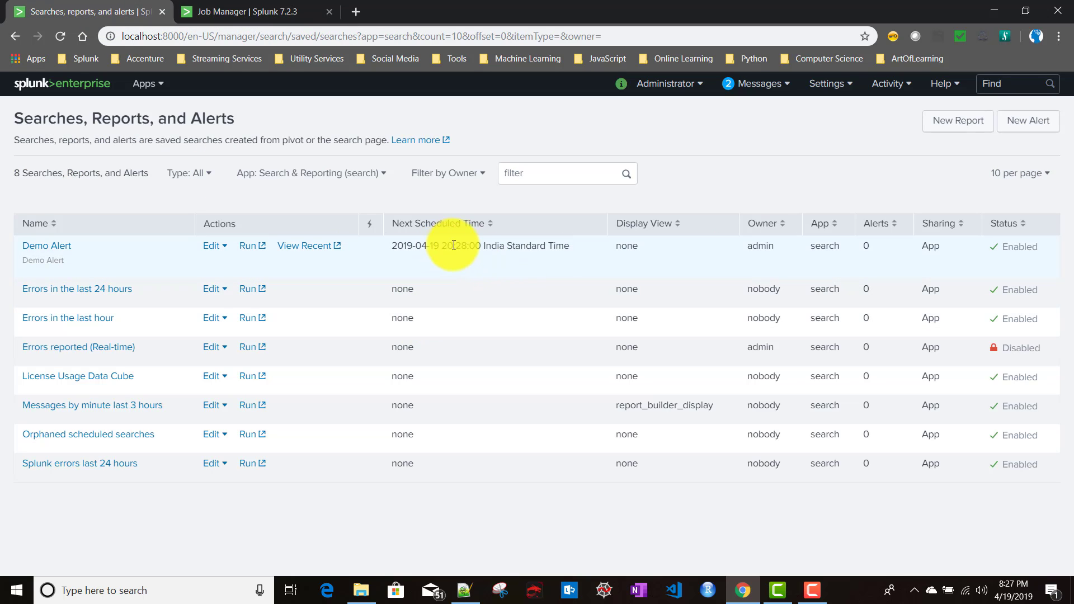
double_click(460, 246)
click(1019, 590)
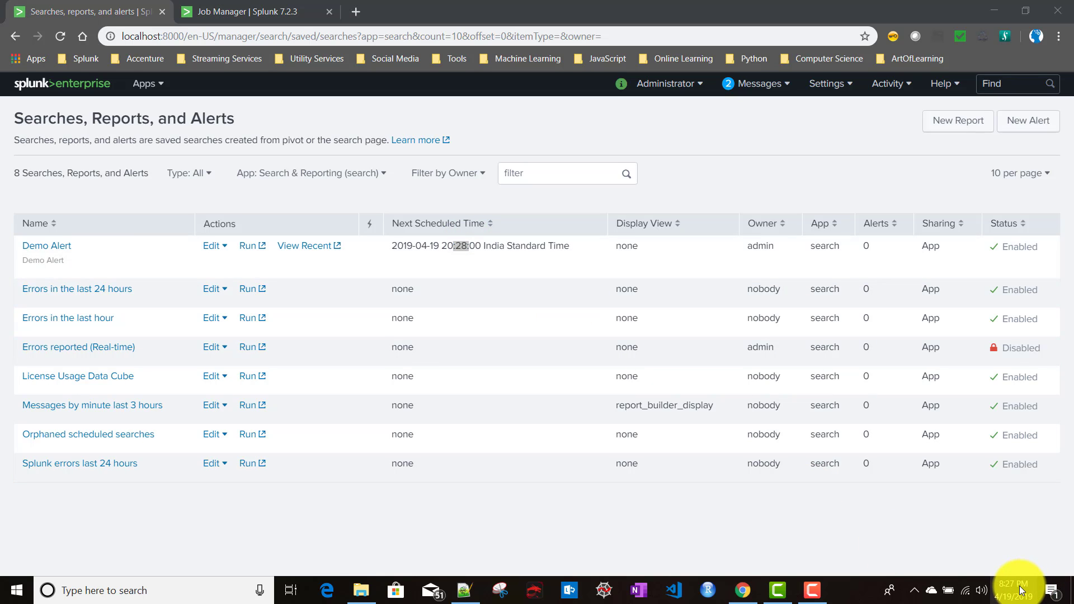
click(468, 542)
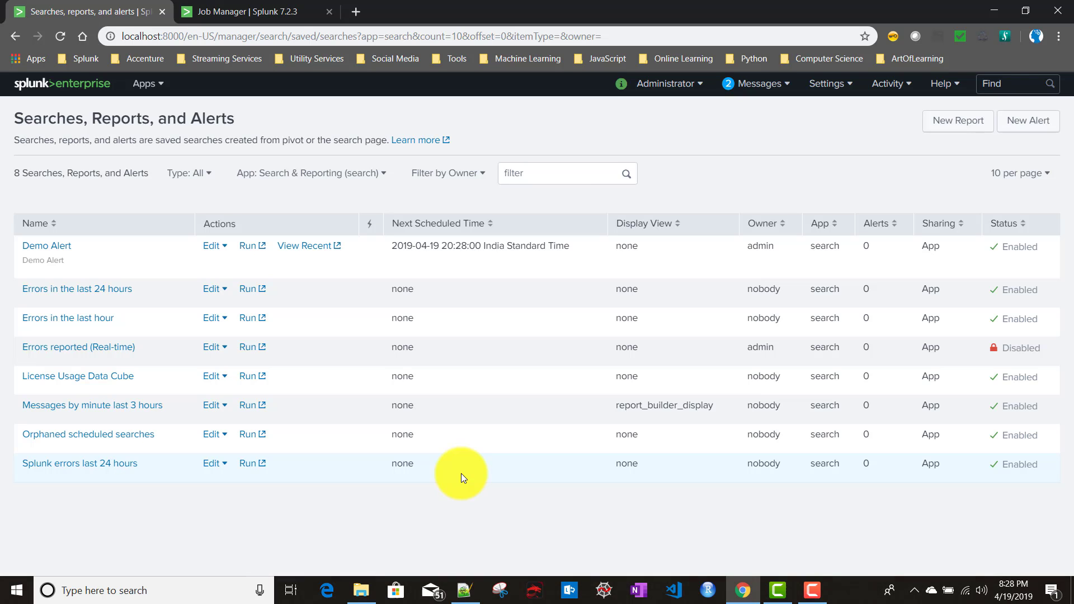
key(shift+Tab)
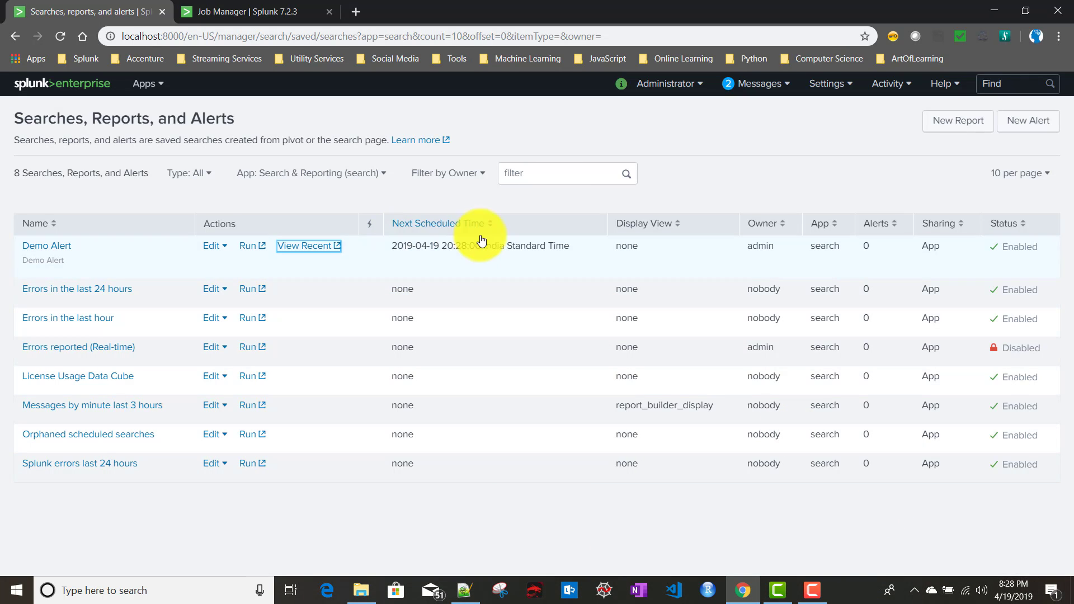
click(227, 18)
click(57, 36)
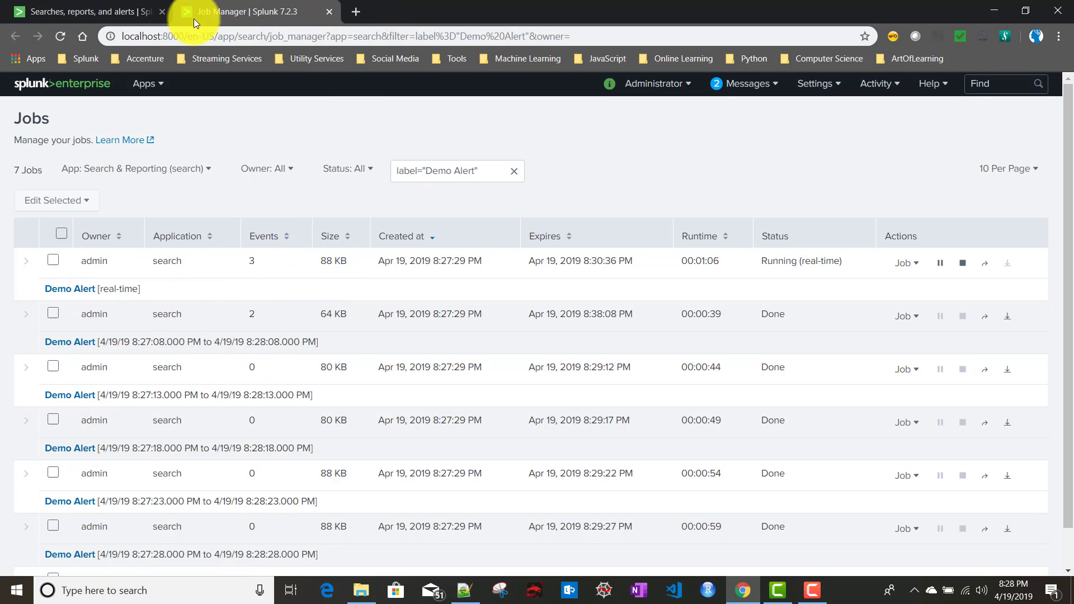
Open the Search & Reporting app in a new browser tab from the Searches, Reports, and Alerts page.
click(89, 10)
click(145, 85)
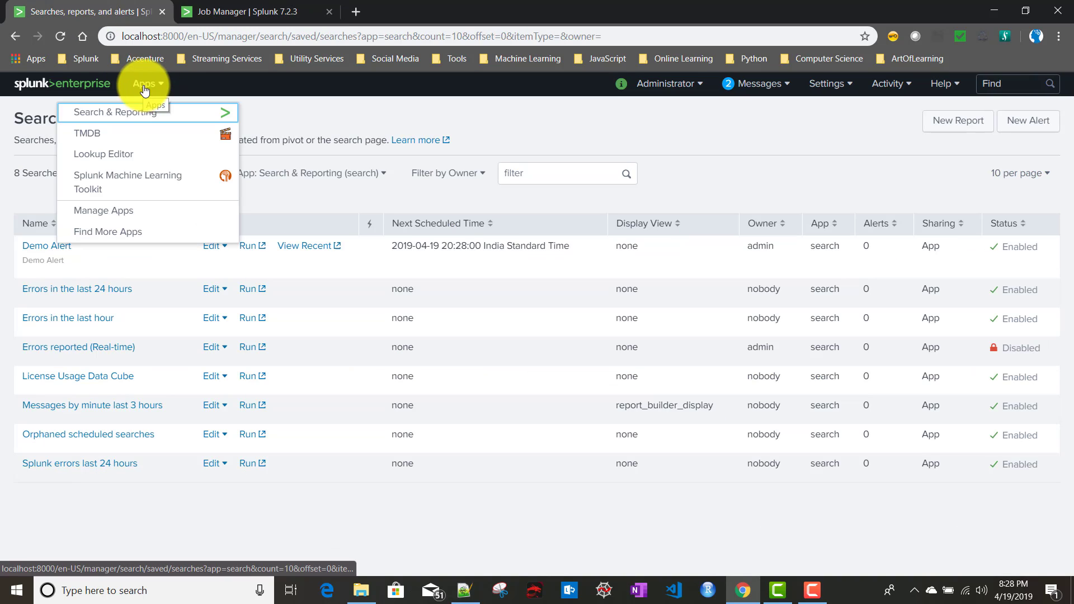
right_click(122, 115)
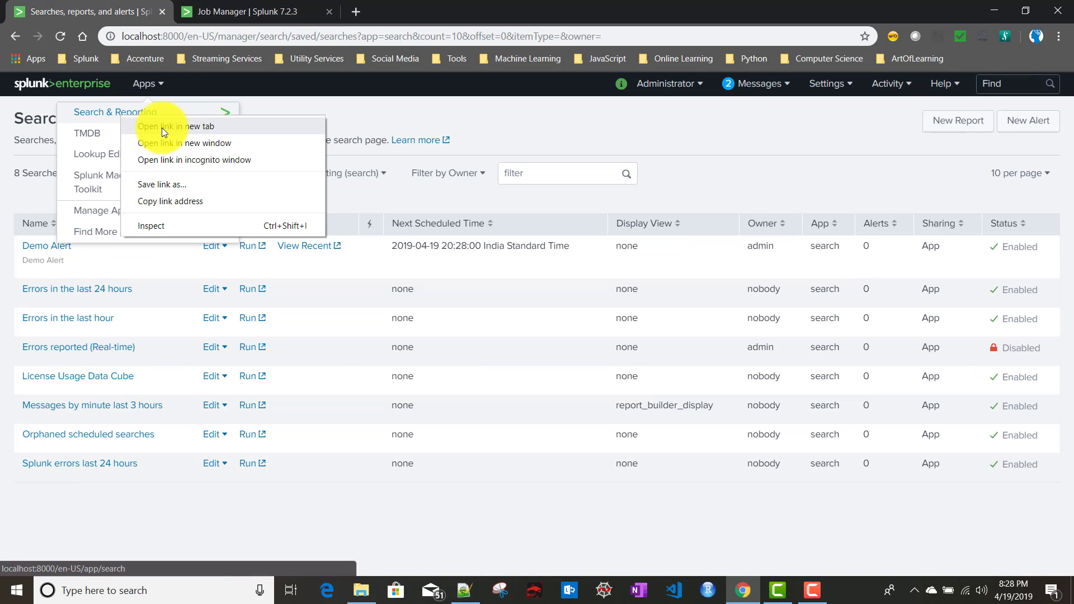
click(163, 127)
click(245, 13)
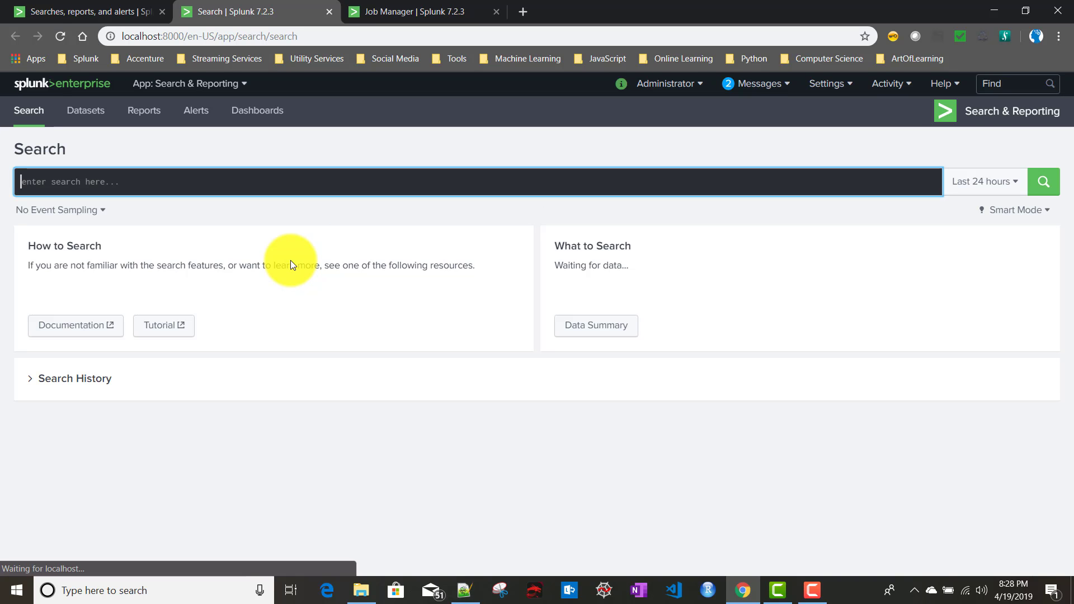
Run the search index=main and examine the text of the events logged by the Demo Alert.
click(187, 183)
text(ind)
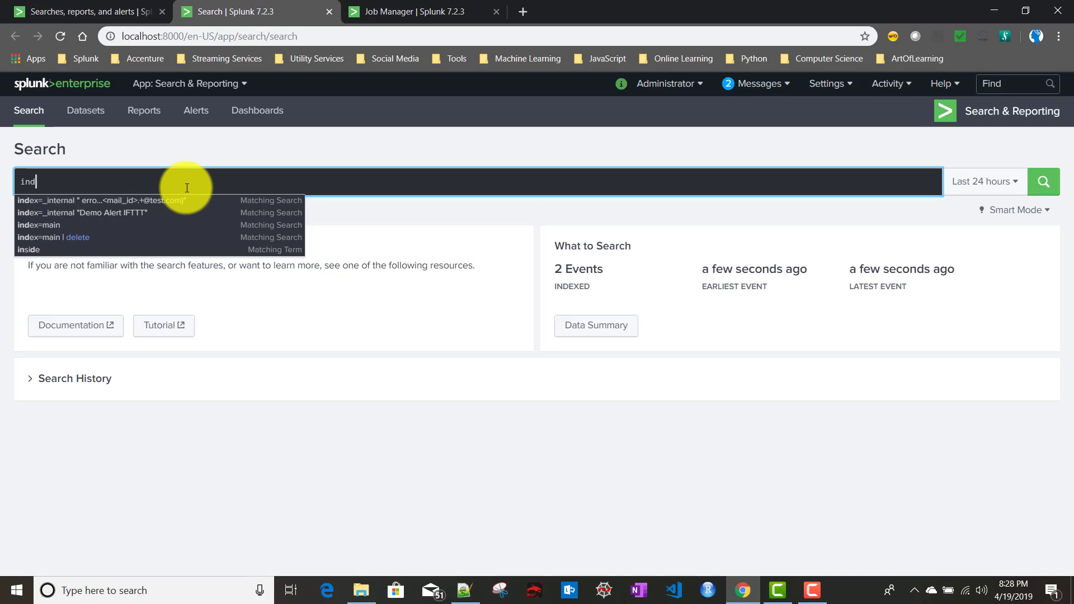
text(ex=main)
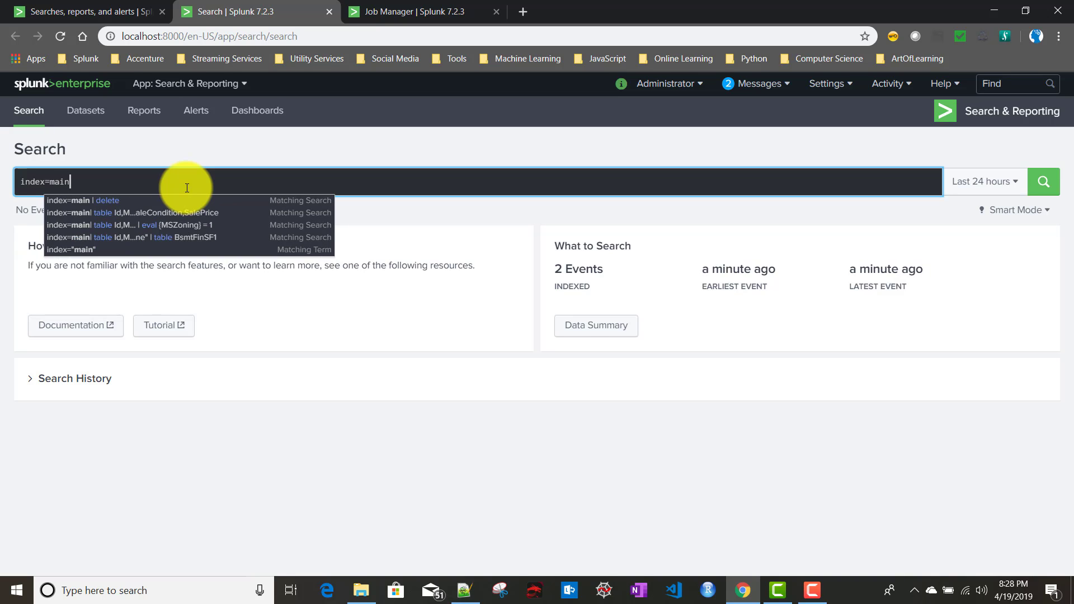
key(Return)
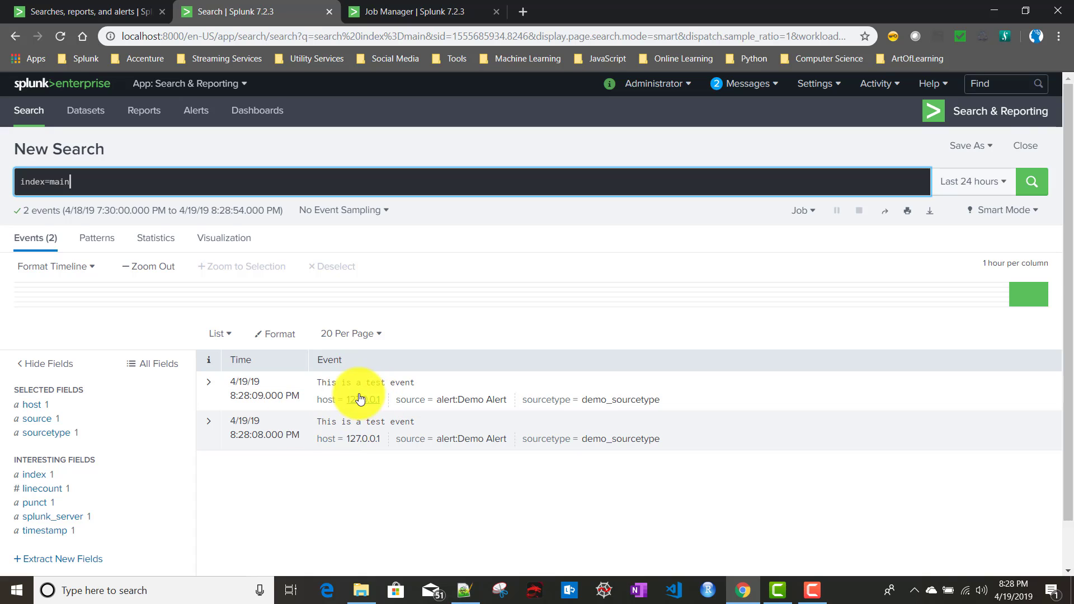
drag(316, 382, 433, 384)
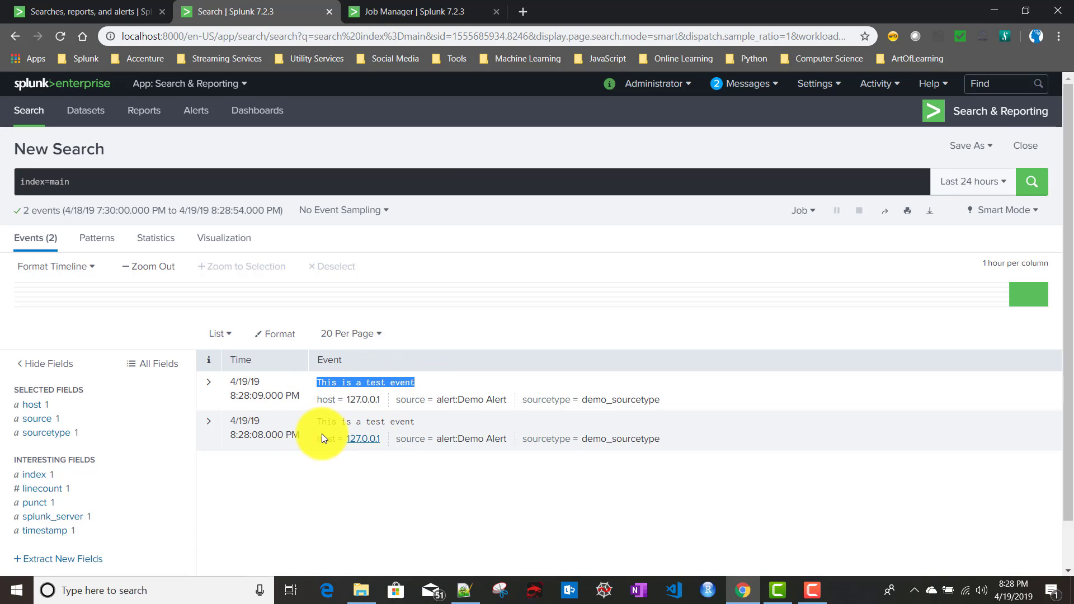
drag(316, 422, 431, 425)
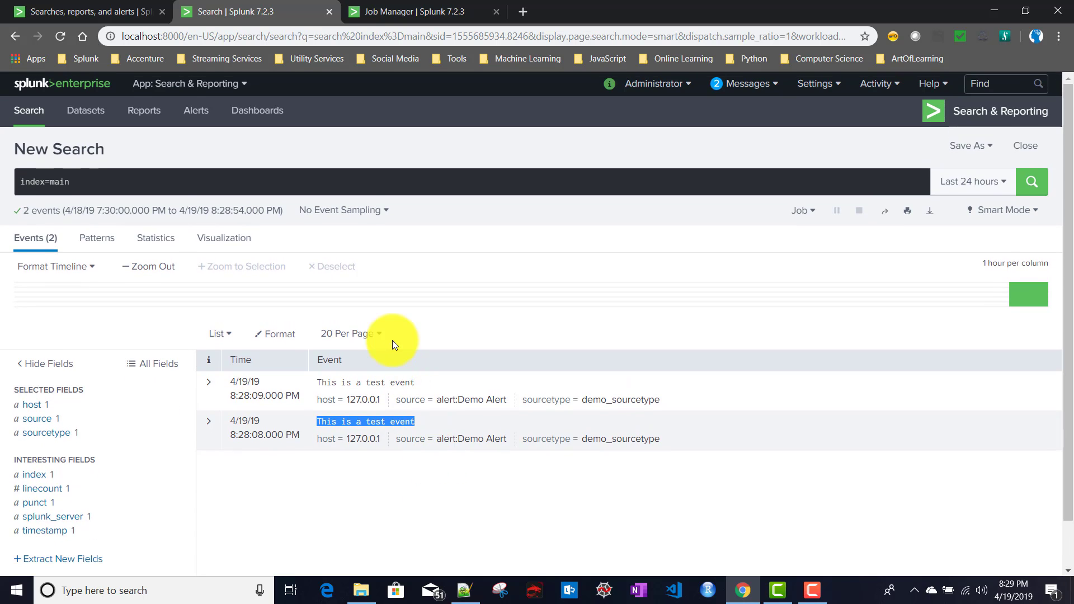
Check the event text, source and sourcetype in the Demo Alert's log event action, and close the alert without saving.
click(91, 9)
click(43, 248)
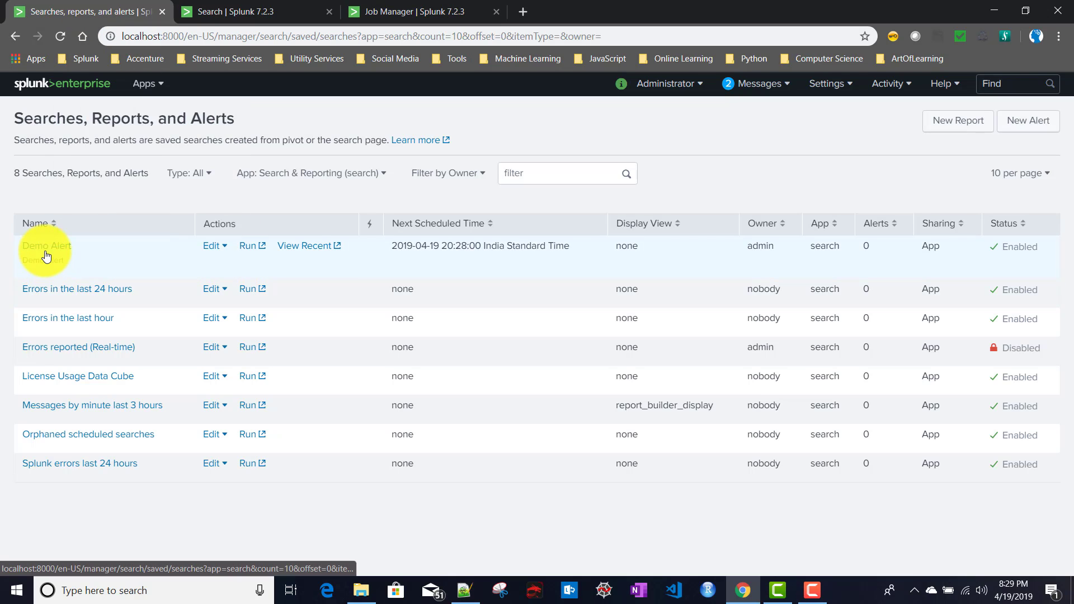
scroll(371, 372, down, 8)
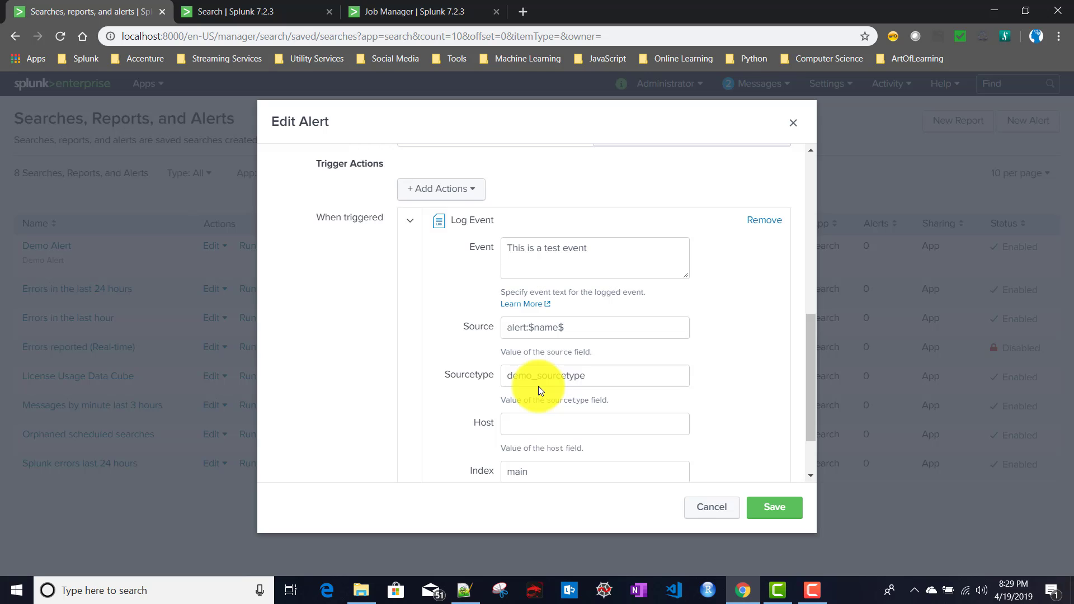
click(712, 508)
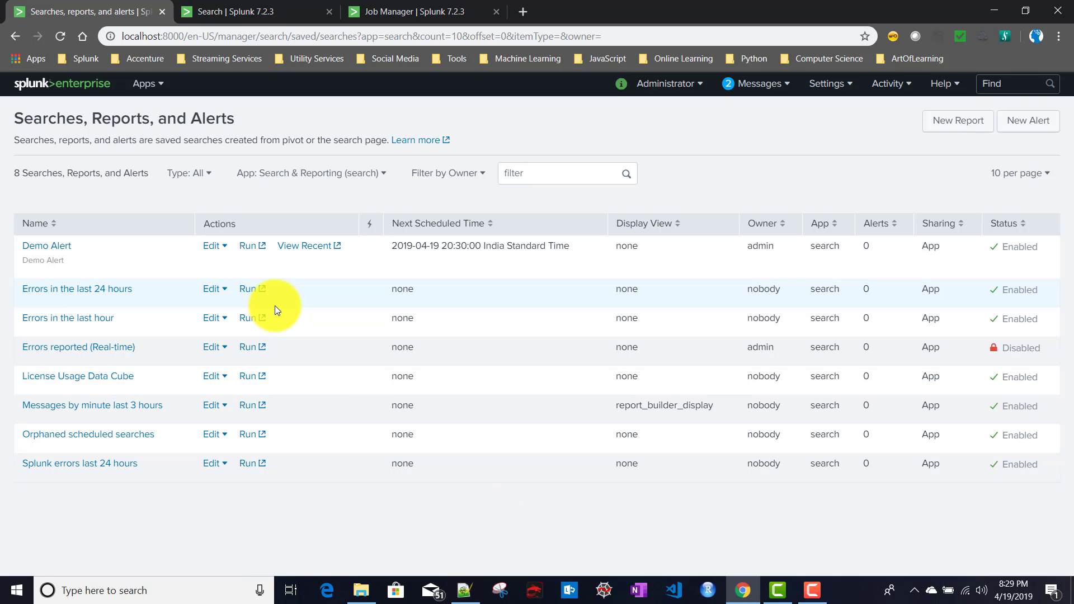
Reopen the Demo Alert and review its search, real-time trigger conditions, throttle settings and log event action.
click(41, 245)
scroll(335, 377, down, 4)
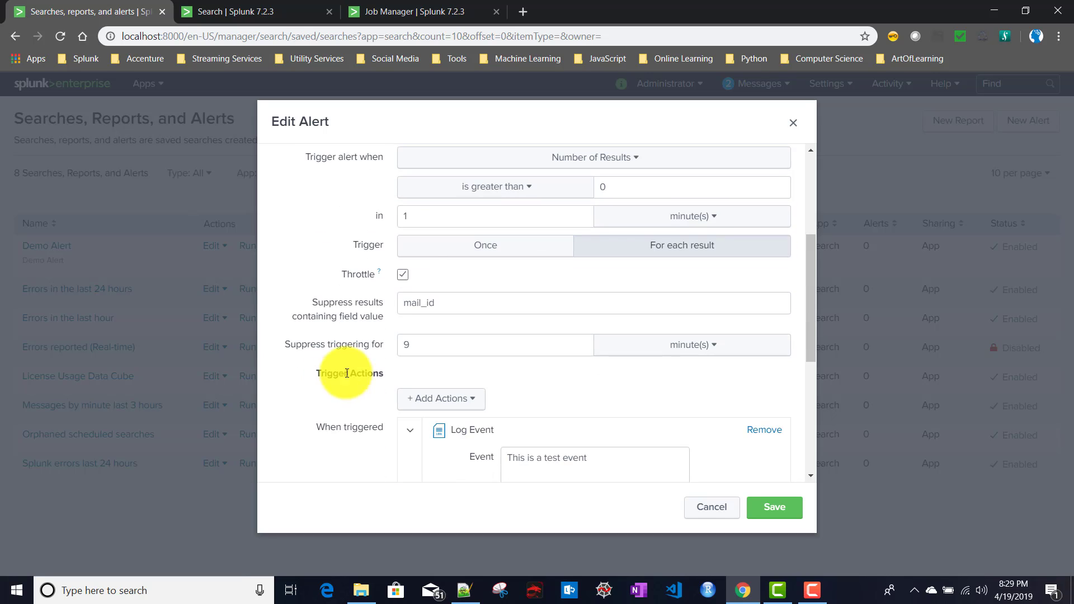
scroll(365, 404, up, 1)
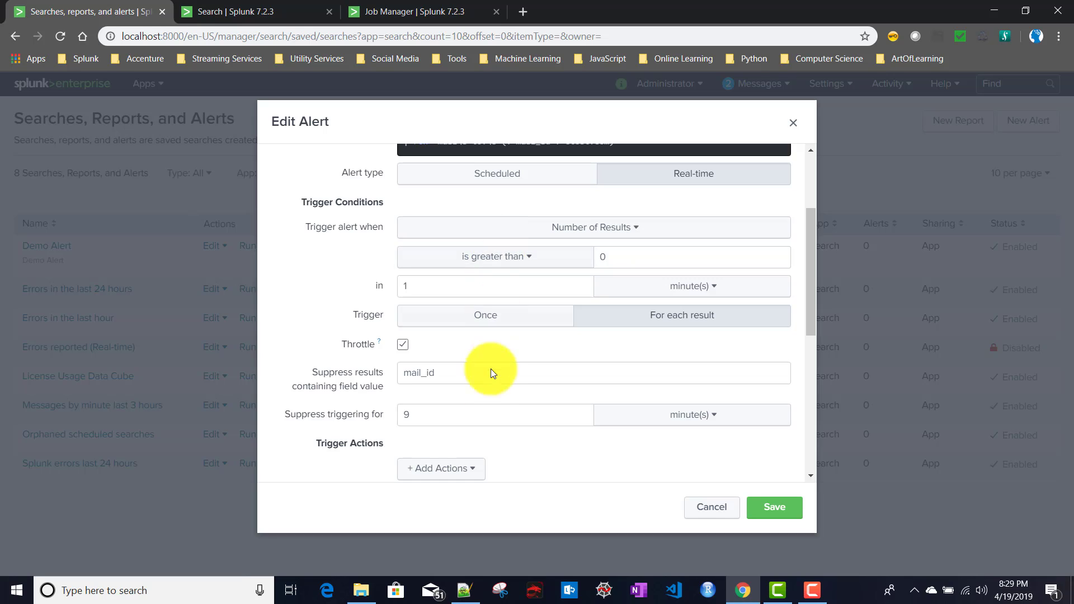
scroll(491, 395, up, 3)
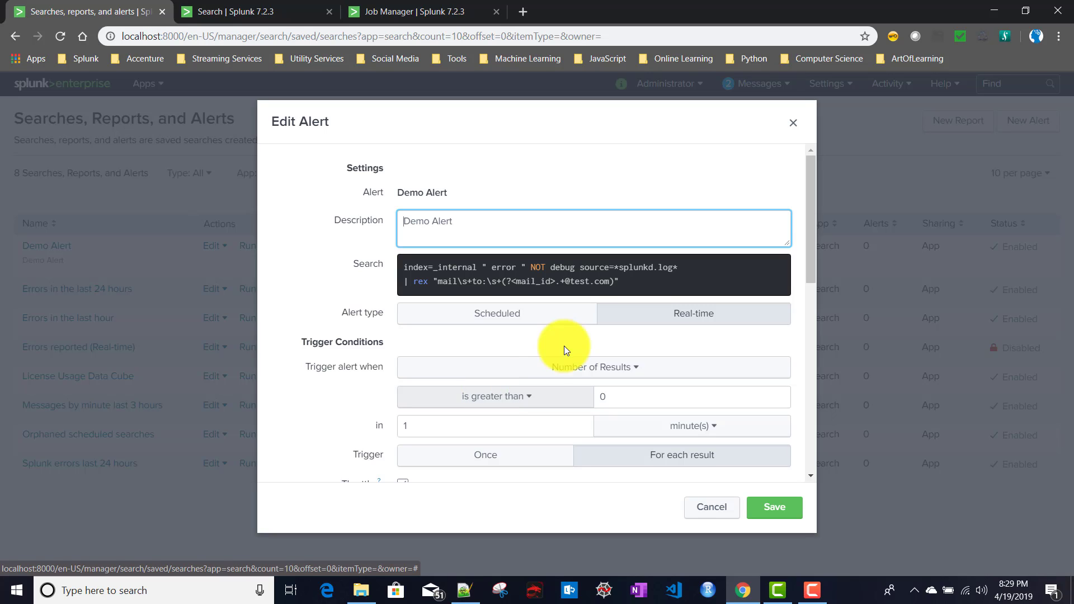
scroll(652, 335, down, 1)
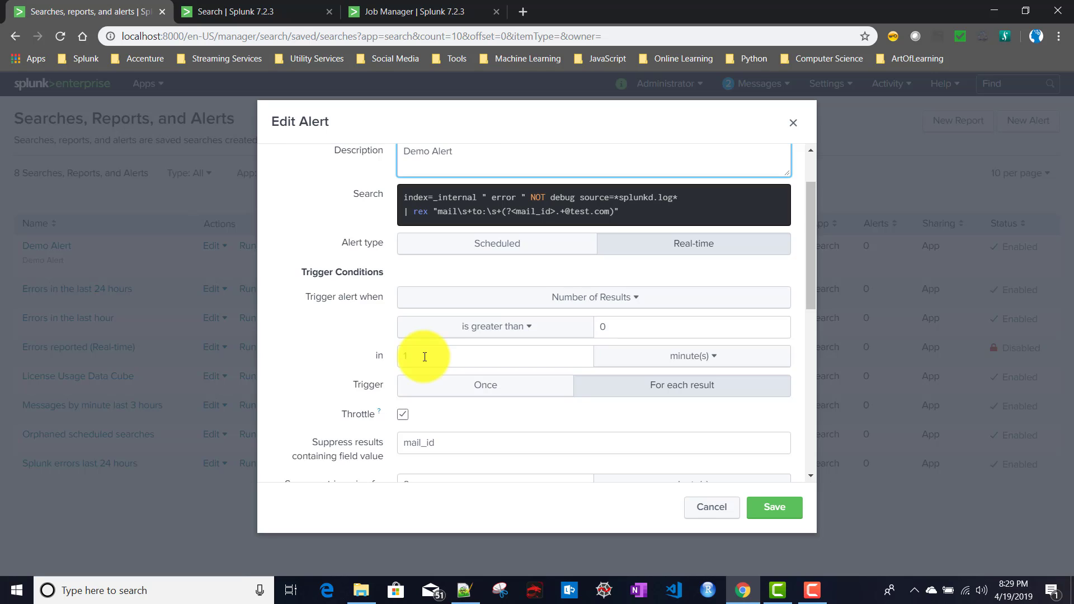
scroll(425, 357, down, 4)
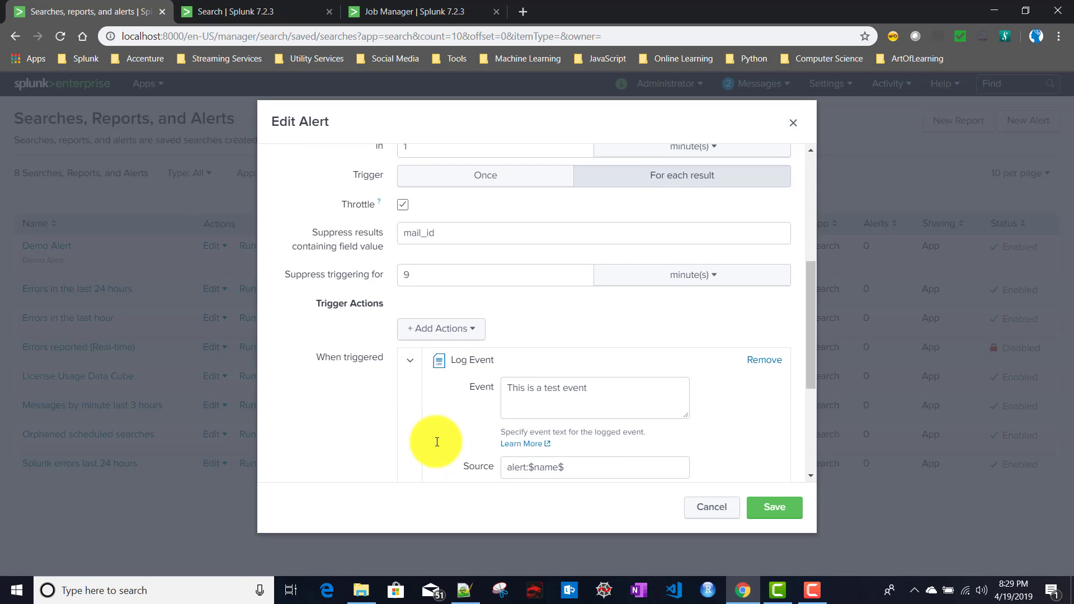
scroll(437, 442, up, 1)
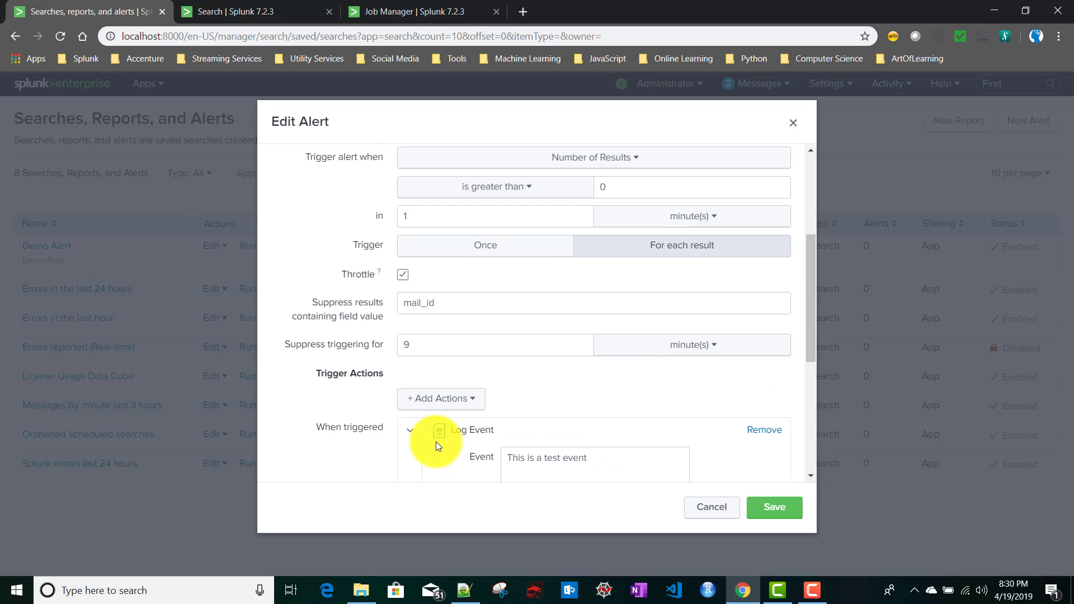